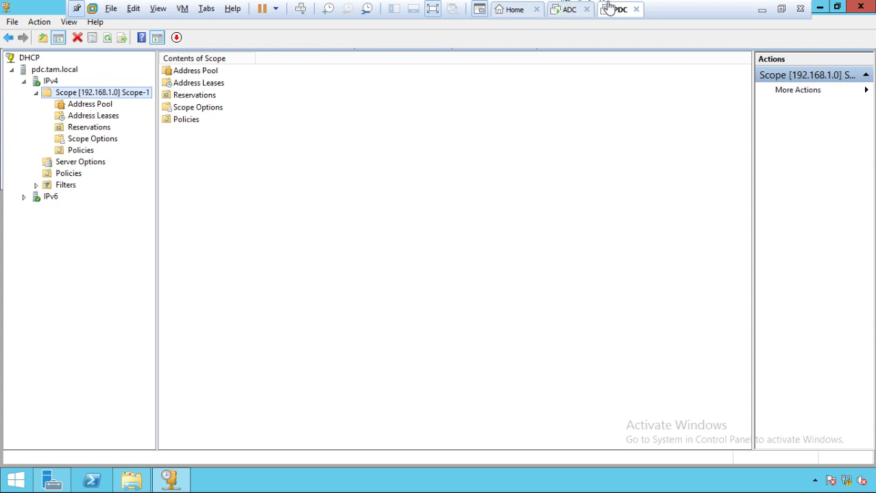
# On the PDC machine, delete the exclusion range 192.168.1.204 to 192.168.1.254 from the address pool of Scope-1.
pyautogui.click(565, 9)
pyautogui.click(609, 9)
pyautogui.click(80, 105)
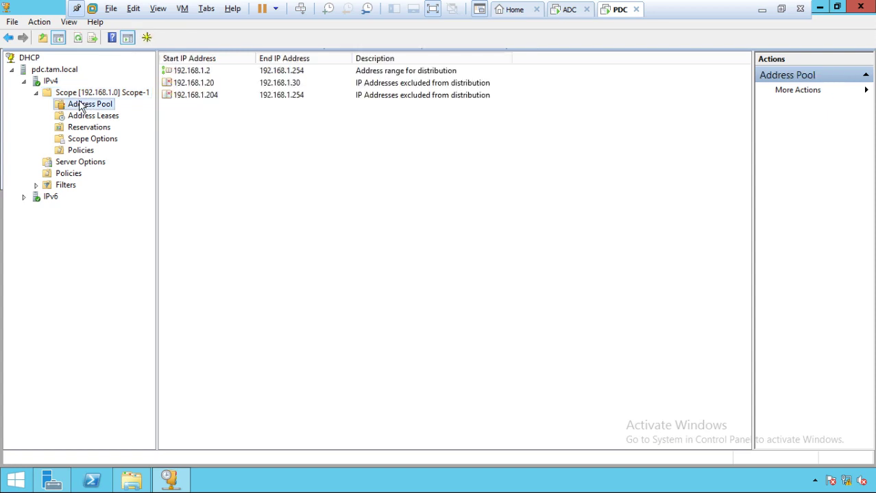
pyautogui.click(186, 96)
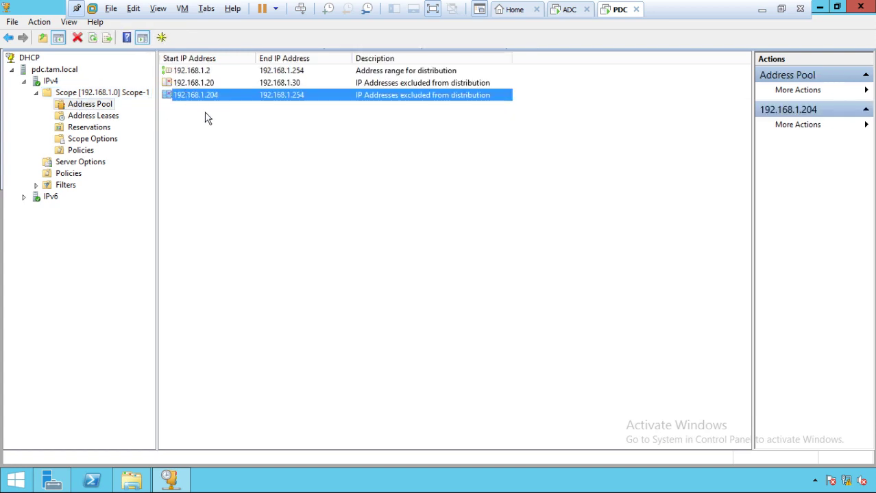
pyautogui.click(204, 118)
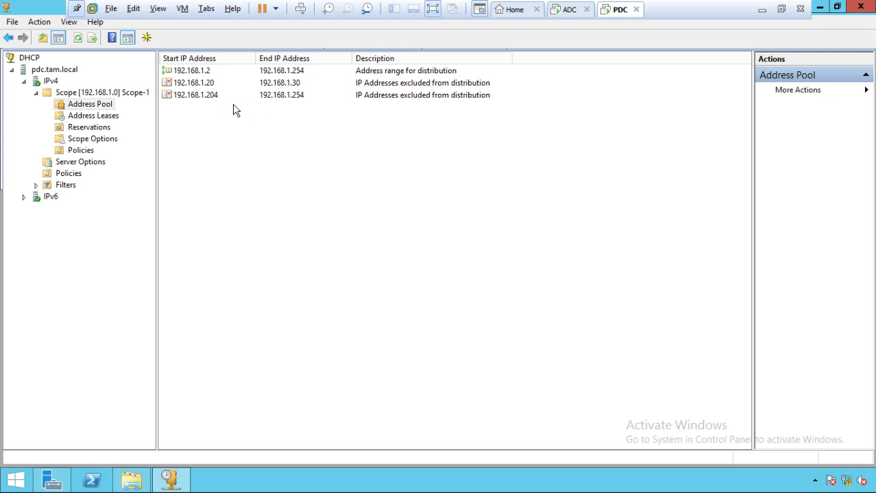
pyautogui.click(264, 98)
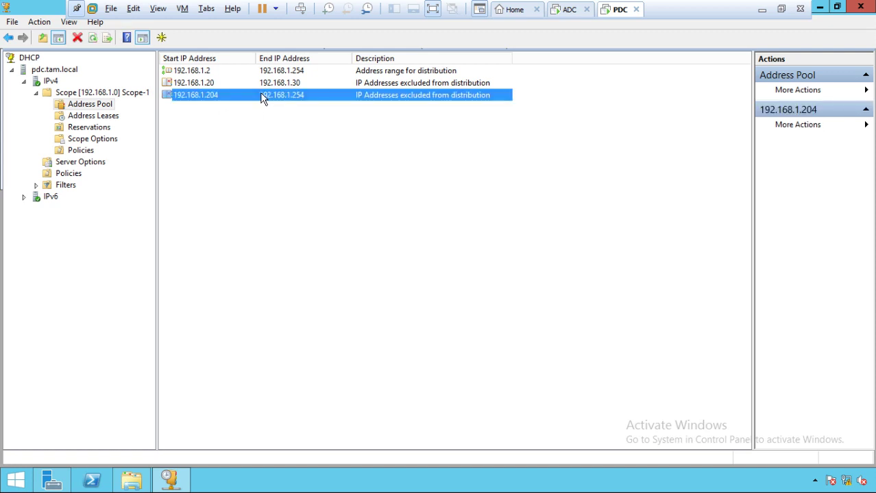
pyautogui.rightClick(263, 98)
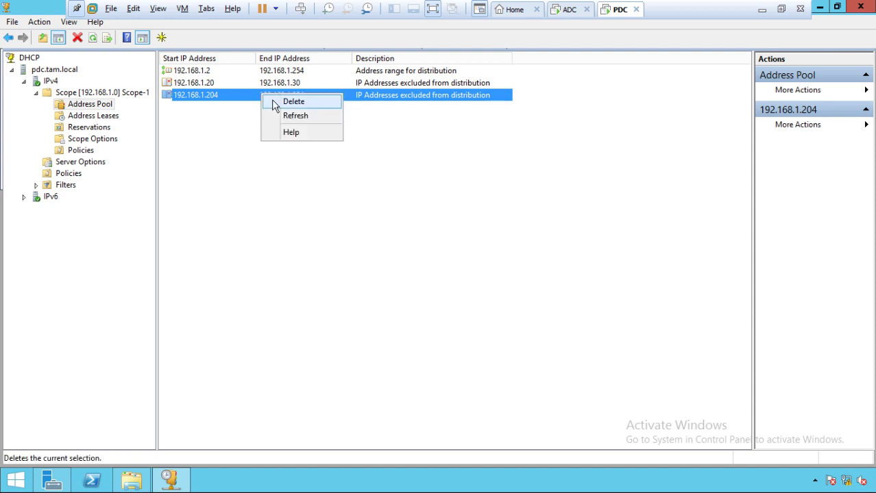
pyautogui.click(272, 102)
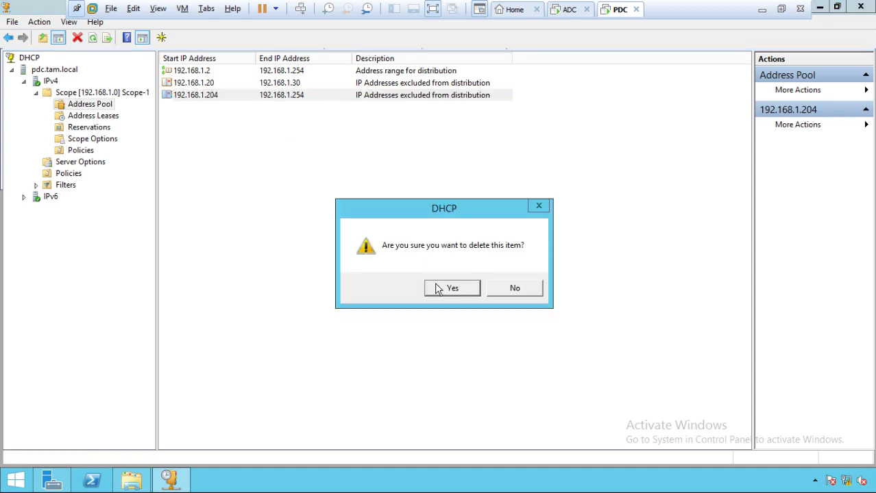
pyautogui.click(436, 290)
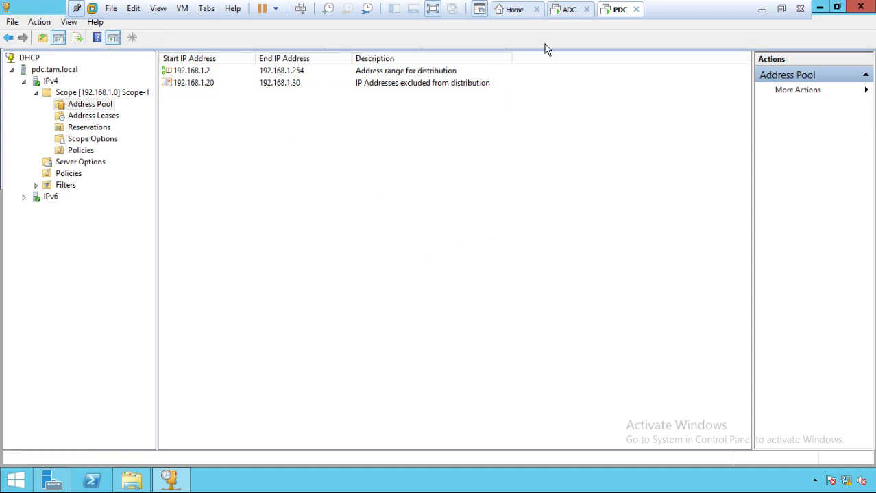
# Switch to the ADC machine, delete the IPv4 scope 192.168.1.0 Scope-1 there and refresh the IPv4 node.
pyautogui.click(567, 9)
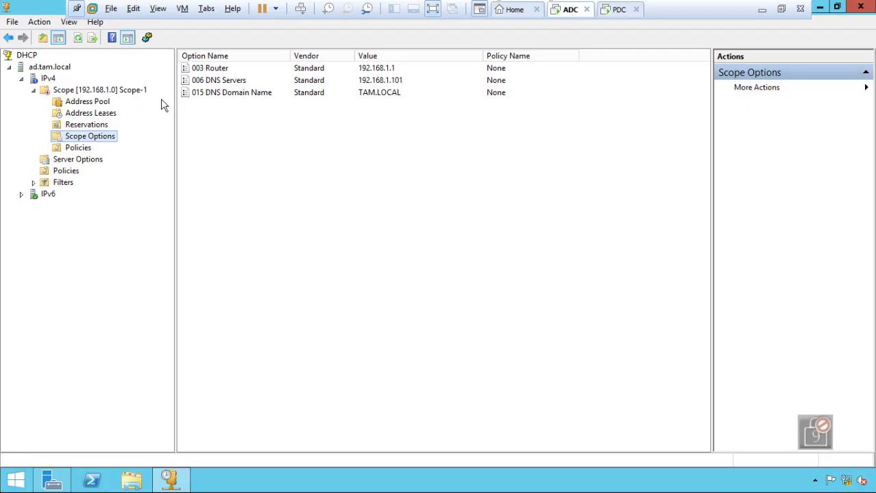
pyautogui.click(93, 94)
pyautogui.rightClick(93, 91)
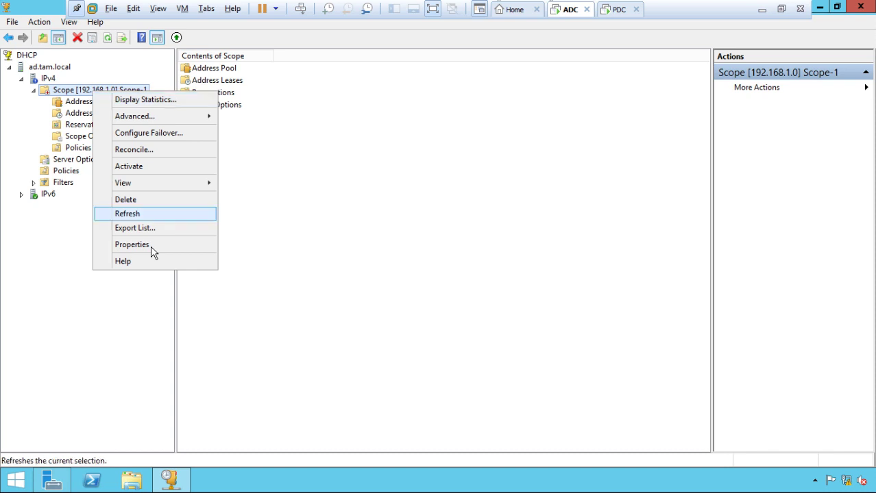
pyautogui.click(136, 204)
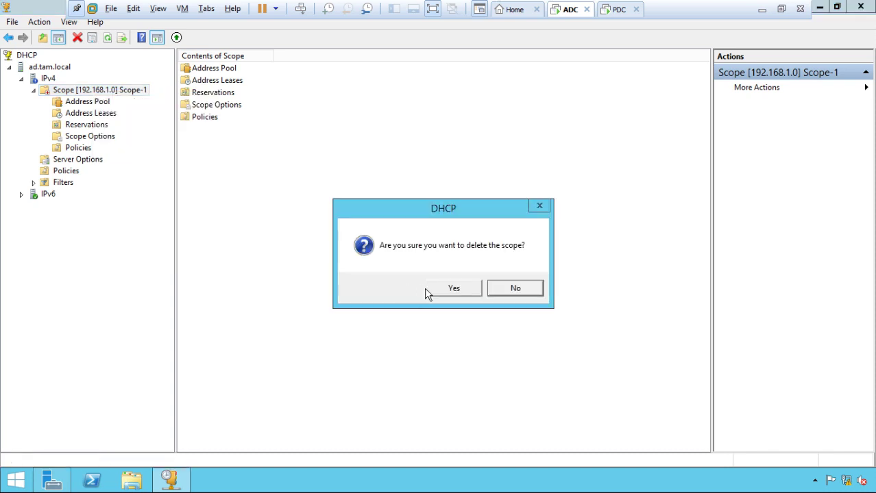
pyautogui.click(446, 287)
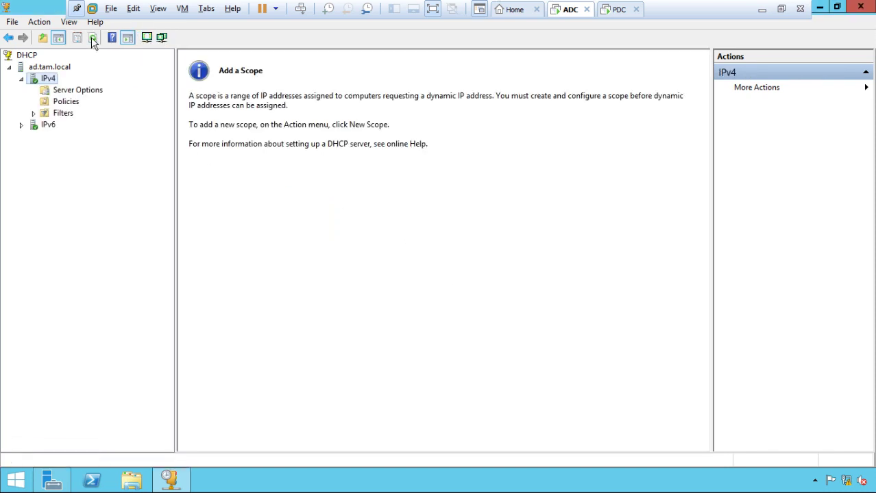
pyautogui.click(93, 38)
# Switch back to the PDC machine and examine the failover commands offered for Scope-1 and for the IPv4 node.
pyautogui.click(618, 10)
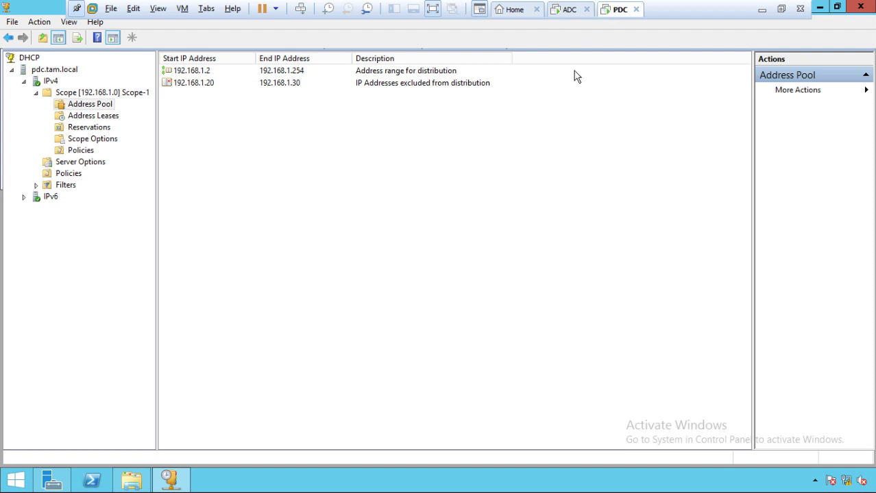
pyautogui.click(781, 9)
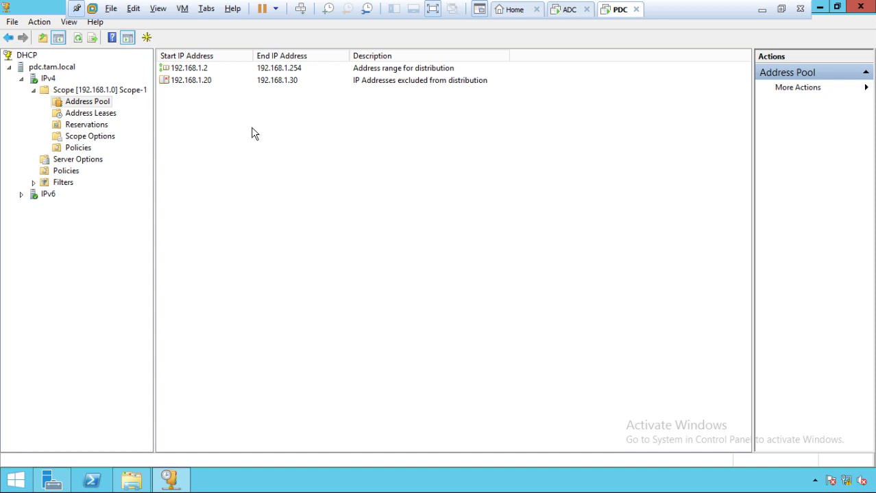
pyautogui.click(104, 93)
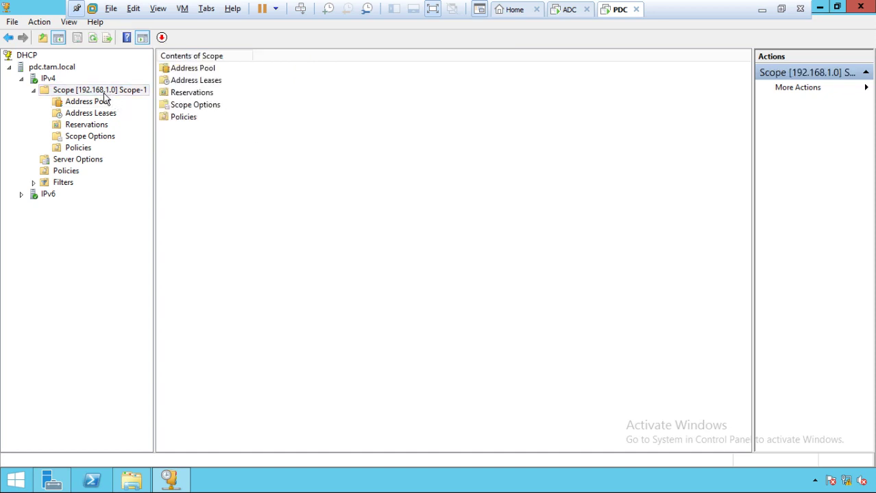
pyautogui.rightClick(104, 94)
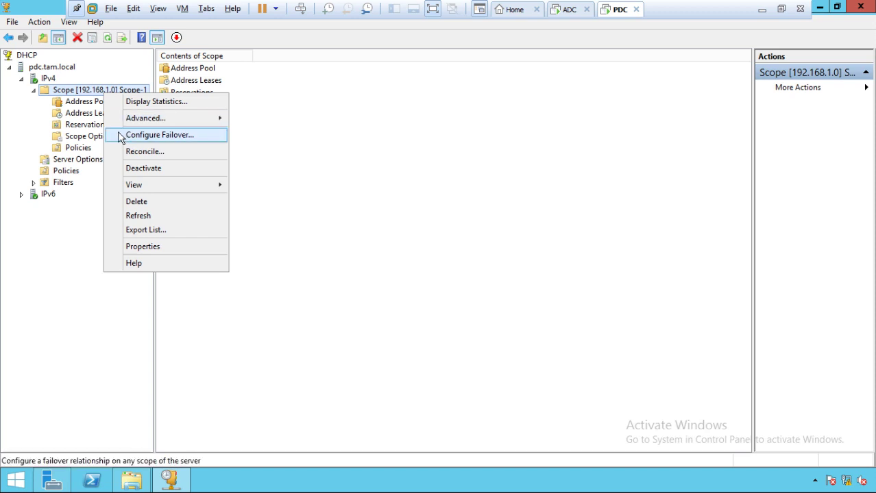
pyautogui.click(56, 81)
pyautogui.rightClick(55, 80)
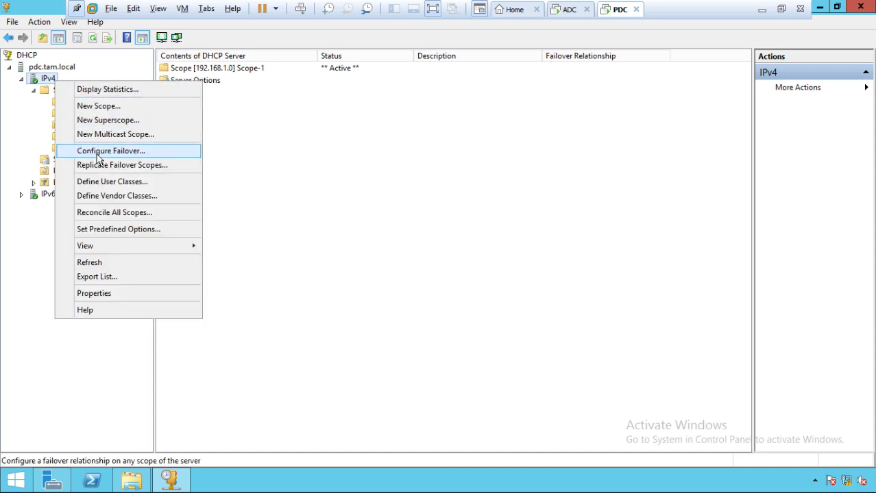
pyautogui.click(256, 157)
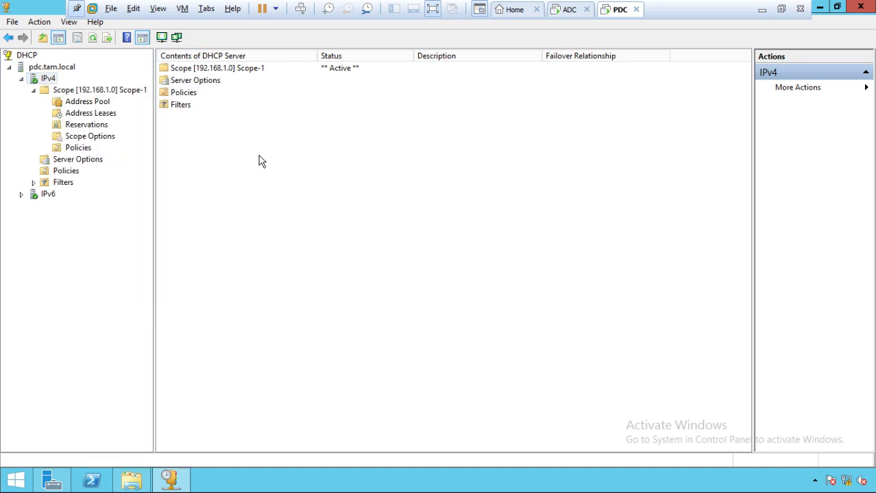
pyautogui.click(94, 91)
pyautogui.click(47, 80)
pyautogui.rightClick(57, 93)
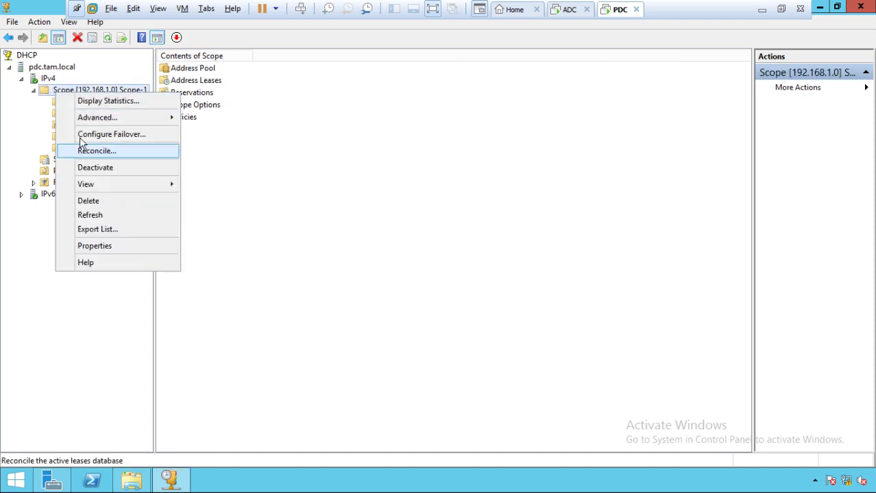
pyautogui.click(50, 95)
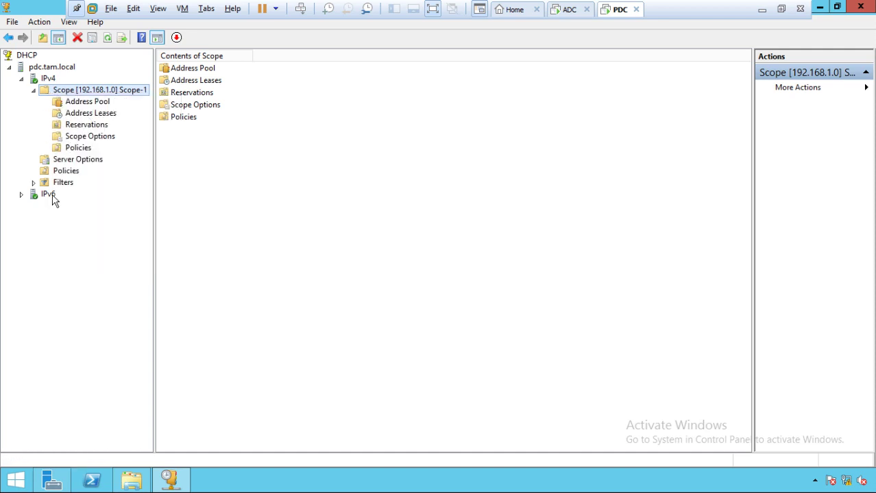
pyautogui.click(33, 82)
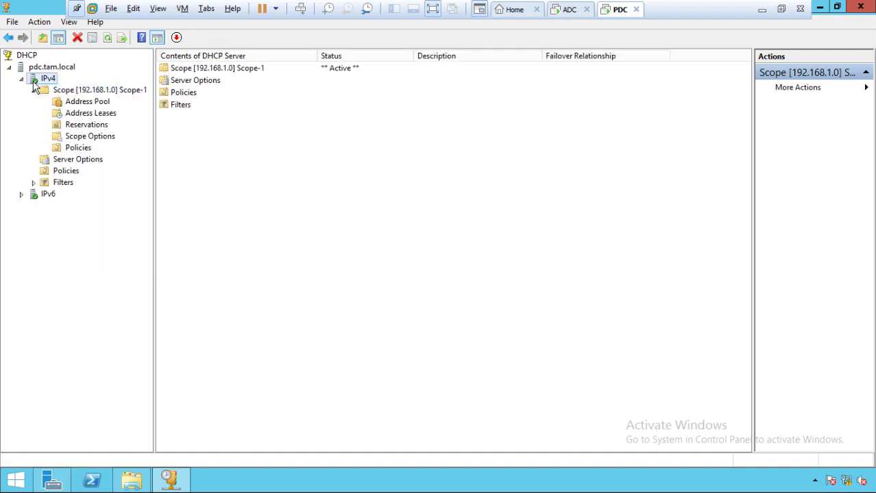
pyautogui.rightClick(34, 82)
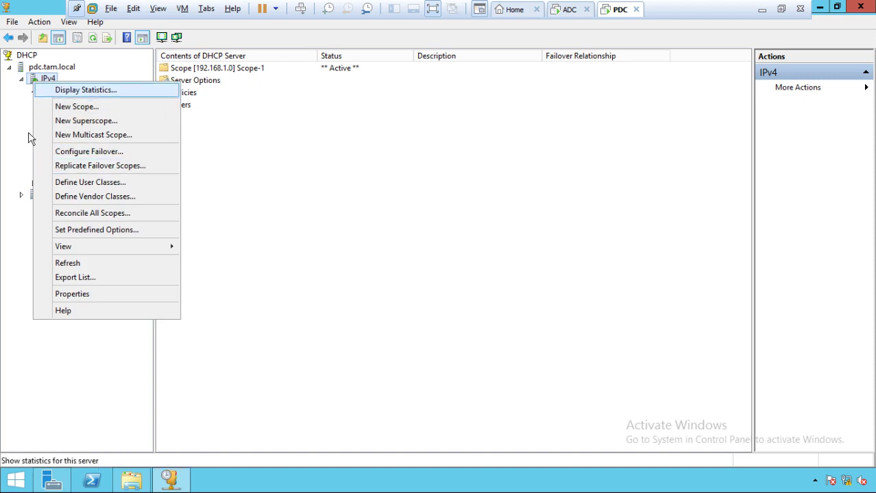
pyautogui.click(238, 203)
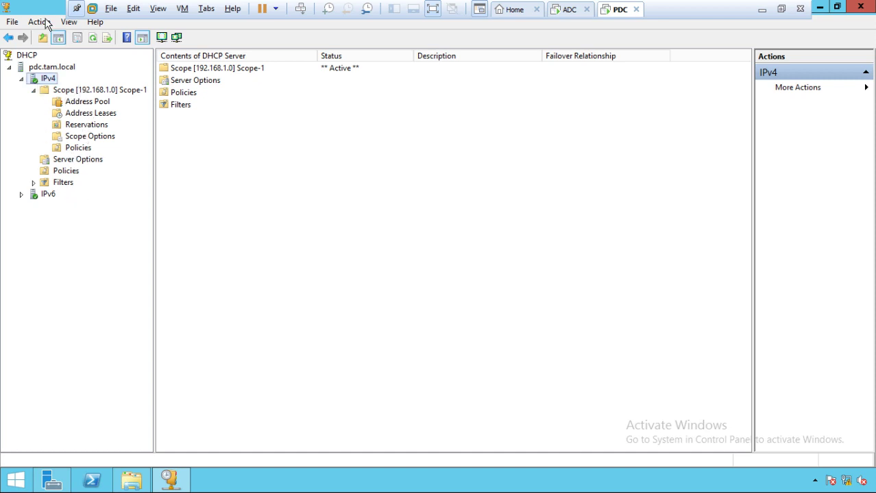
pyautogui.rightClick(34, 80)
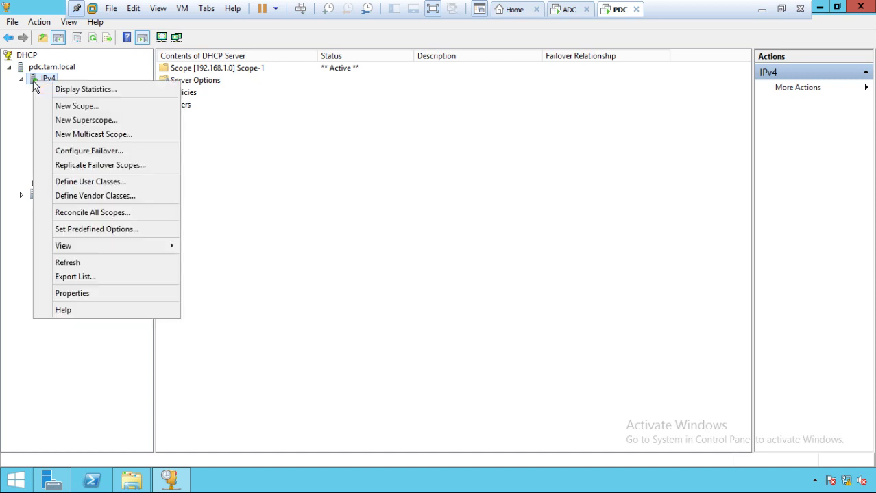
pyautogui.click(83, 152)
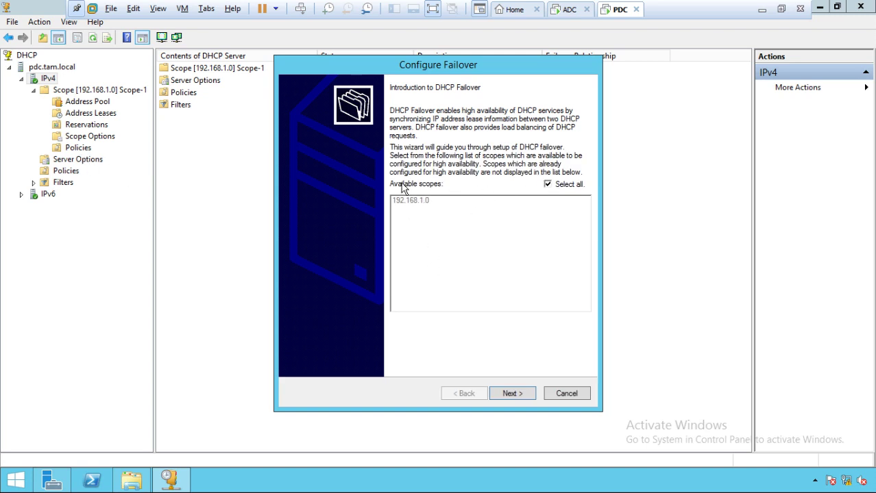
pyautogui.click(549, 185)
pyautogui.click(548, 395)
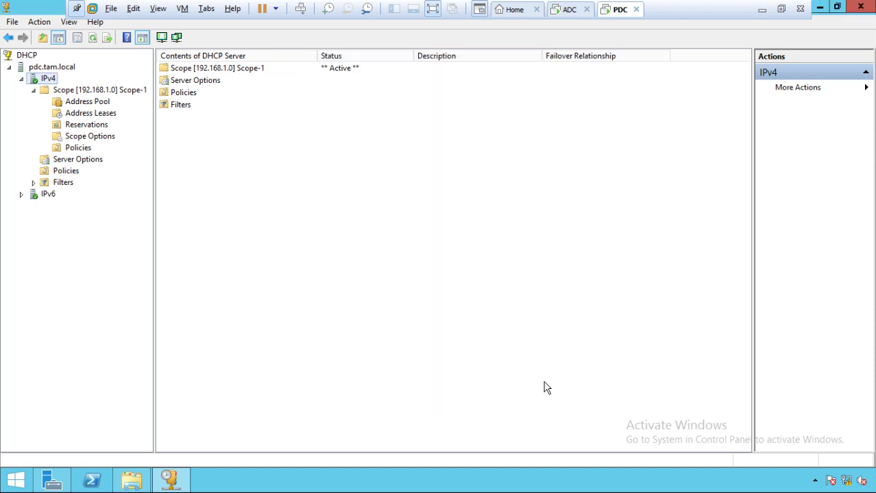
pyautogui.click(59, 92)
pyautogui.rightClick(58, 89)
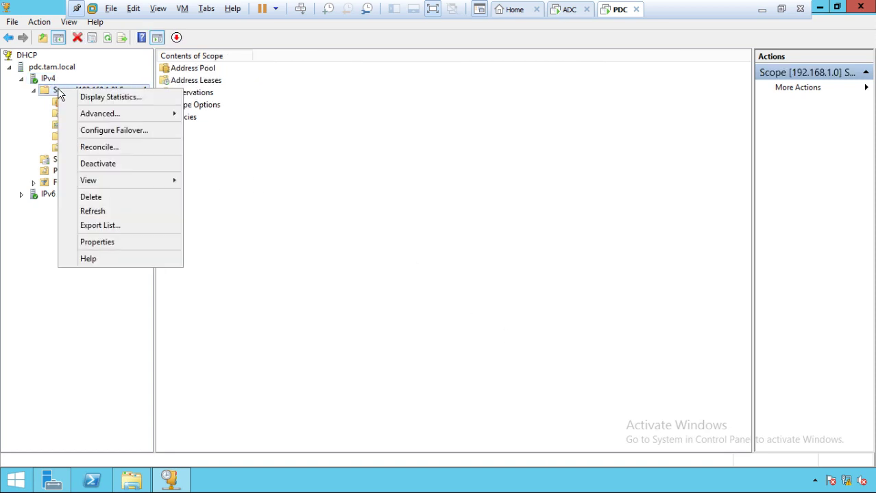
pyautogui.click(91, 132)
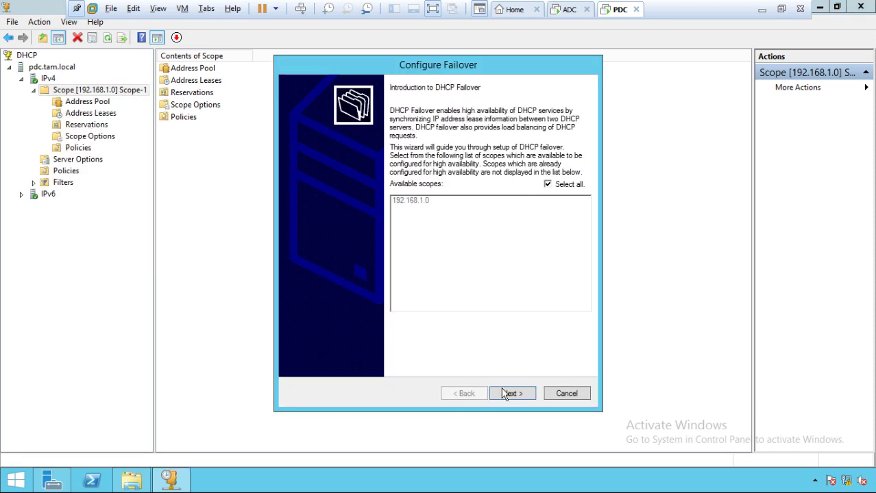
pyautogui.click(503, 391)
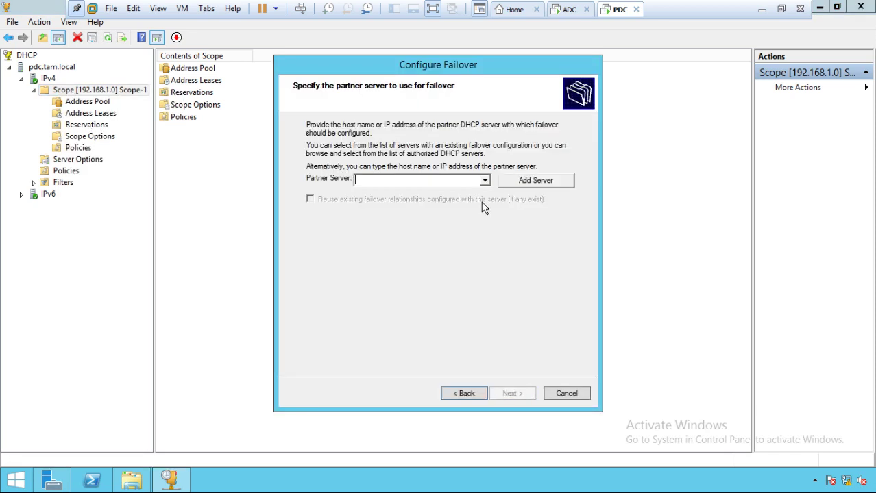
pyautogui.click(505, 183)
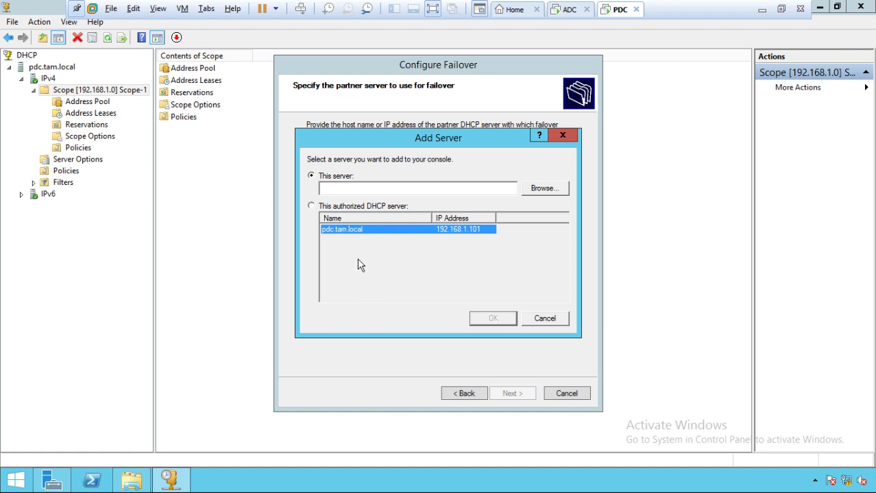
pyautogui.click(538, 319)
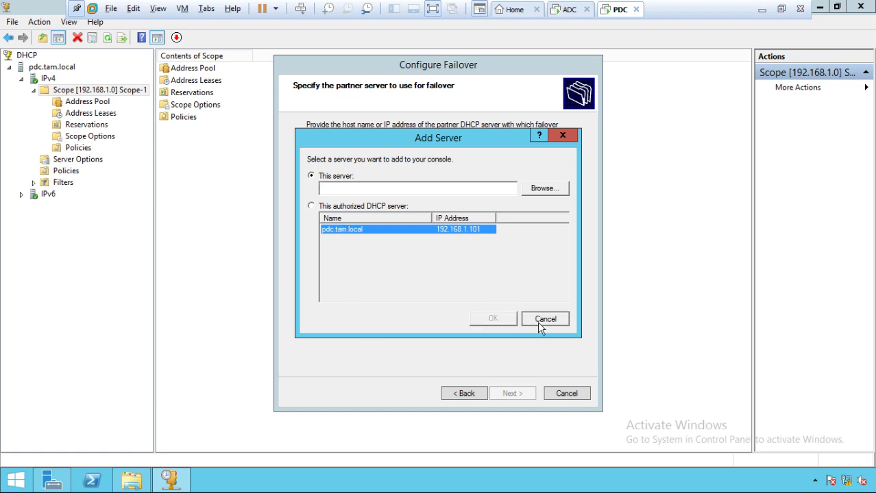
pyautogui.click(561, 396)
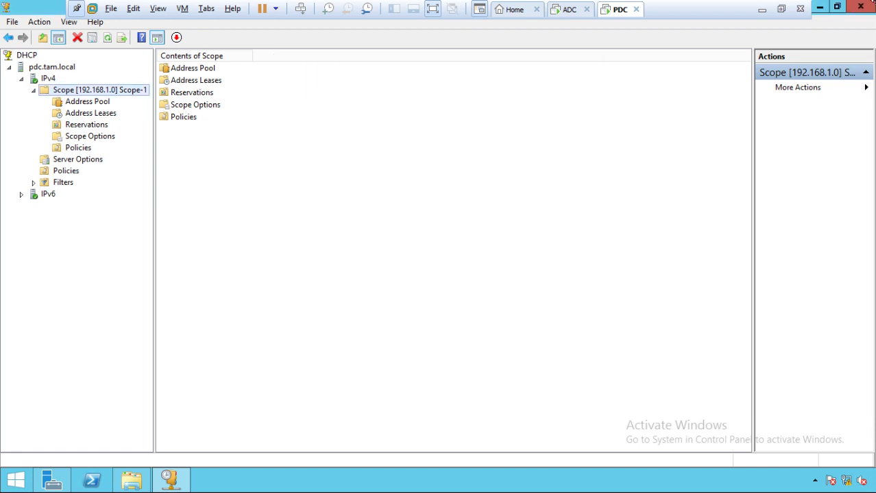
# Close the DHCP console on the PDC machine and reopen it from Server Manager.
pyautogui.click(865, 5)
pyautogui.click(819, 7)
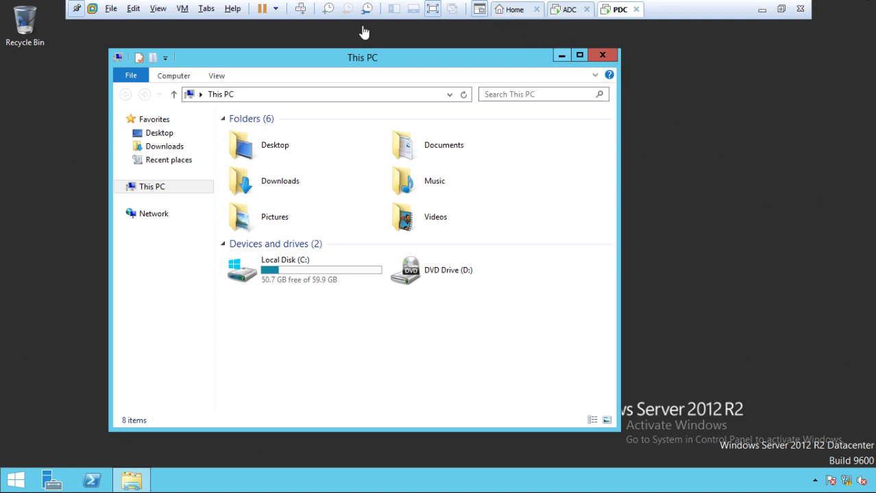
pyautogui.click(51, 479)
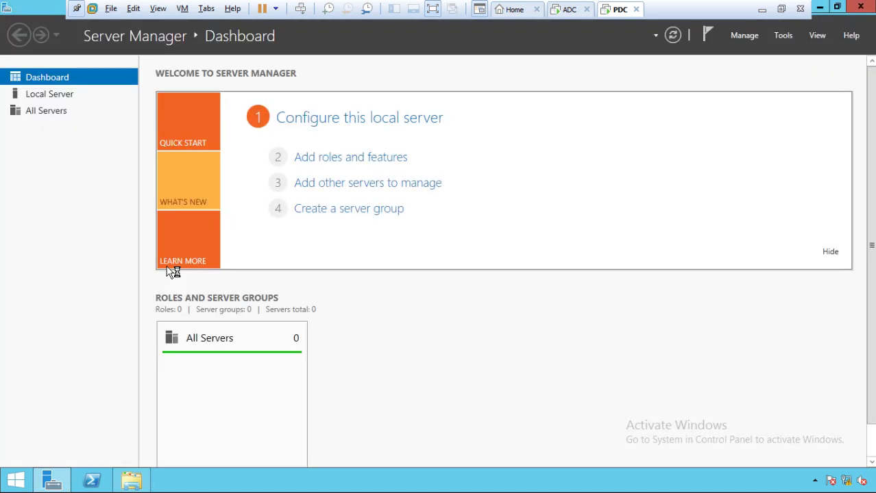
pyautogui.click(783, 36)
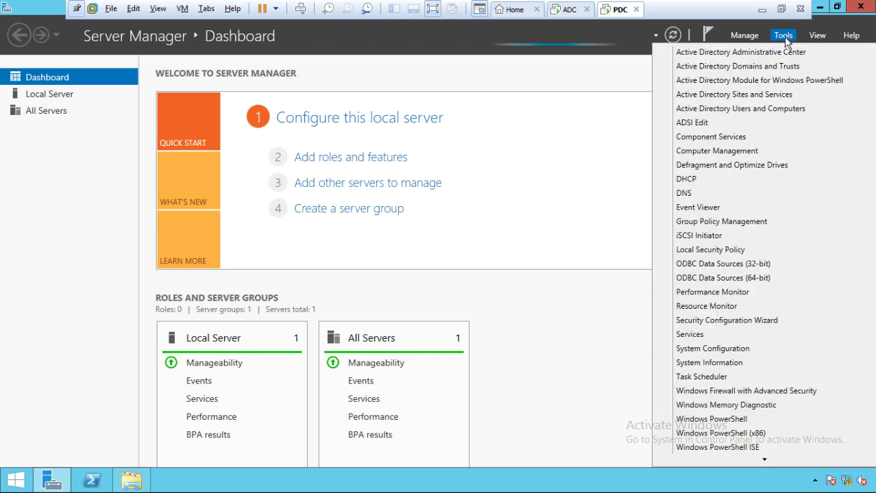
pyautogui.click(695, 184)
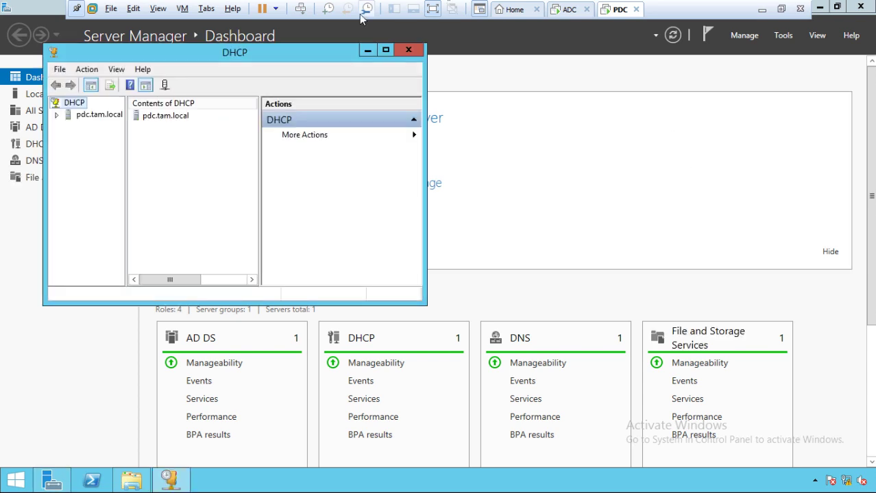
# Maximize the DHCP console and expand pdc.tam.local, its IPv4 node and Scope [192.168.1.0] Scope-1.
pyautogui.click(385, 51)
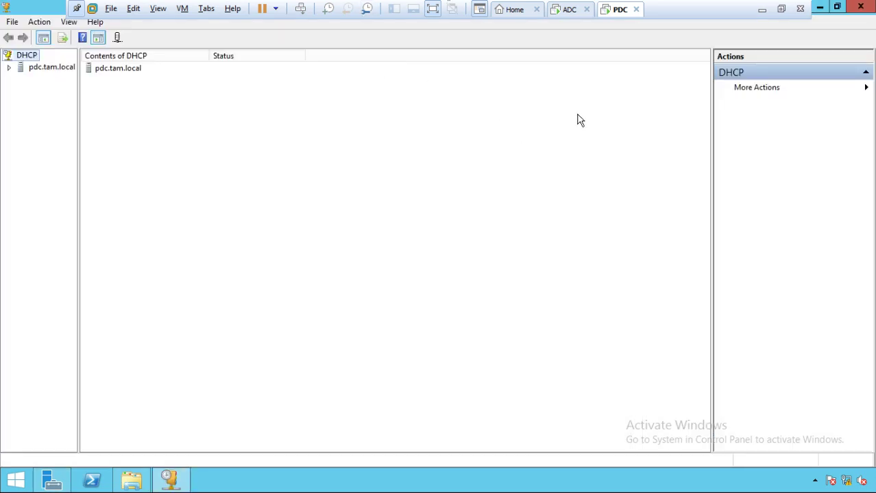
pyautogui.doubleClick(34, 72)
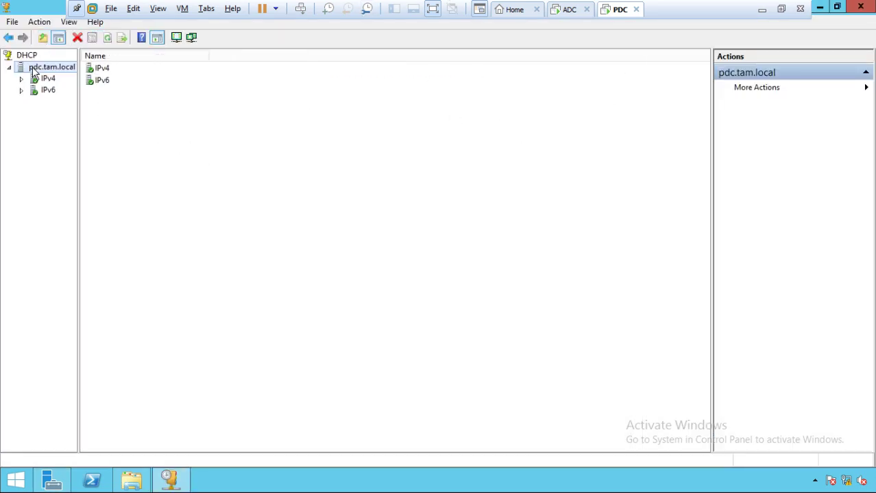
pyautogui.doubleClick(45, 79)
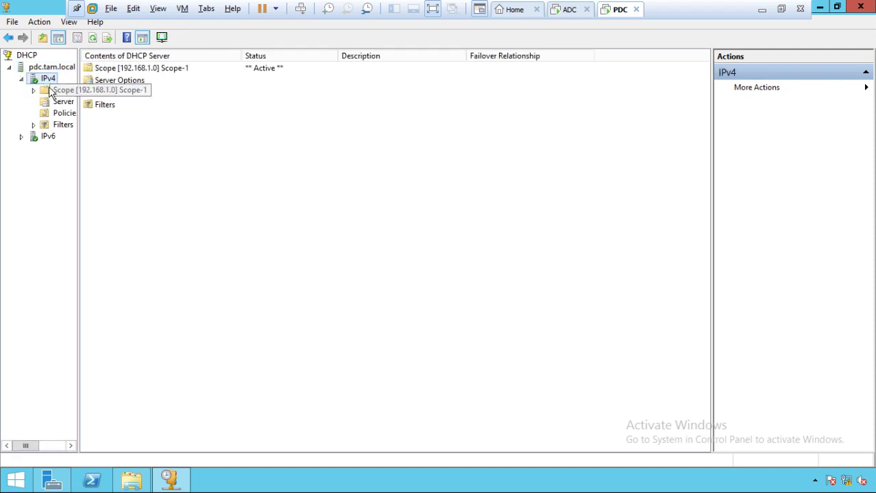
pyautogui.doubleClick(50, 92)
pyautogui.rightClick(51, 93)
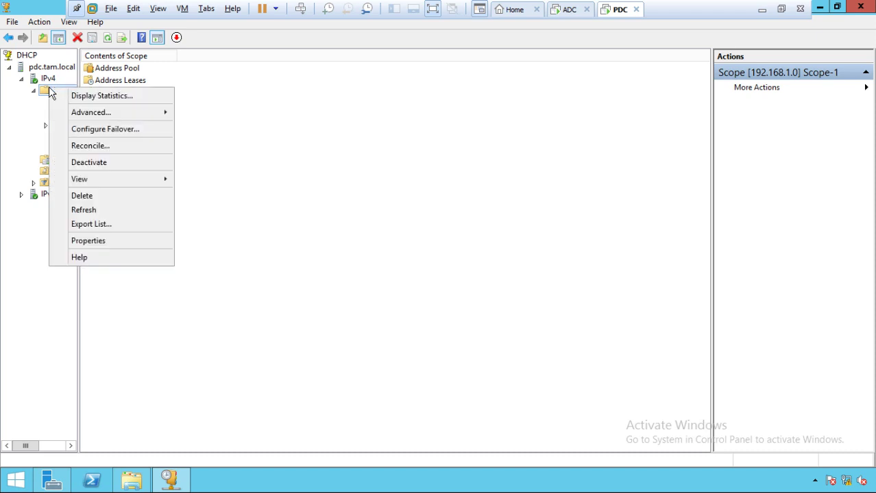
# Cancel closing the ADC machine, view its IPv4 node and return to the PDC machine.
pyautogui.click(584, 13)
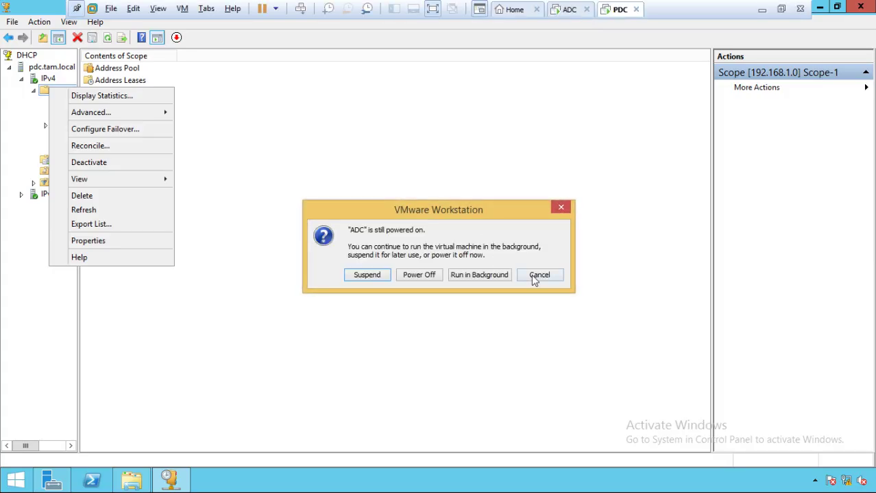
pyautogui.click(539, 275)
pyautogui.click(295, 266)
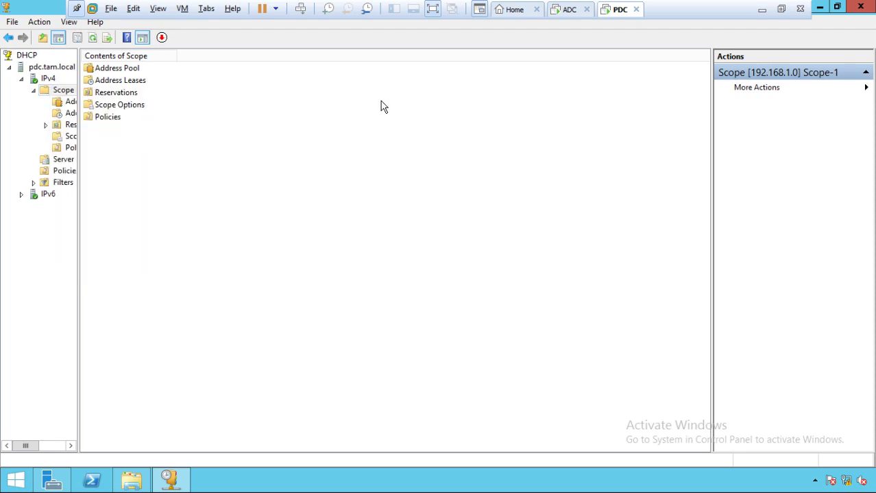
pyautogui.click(568, 11)
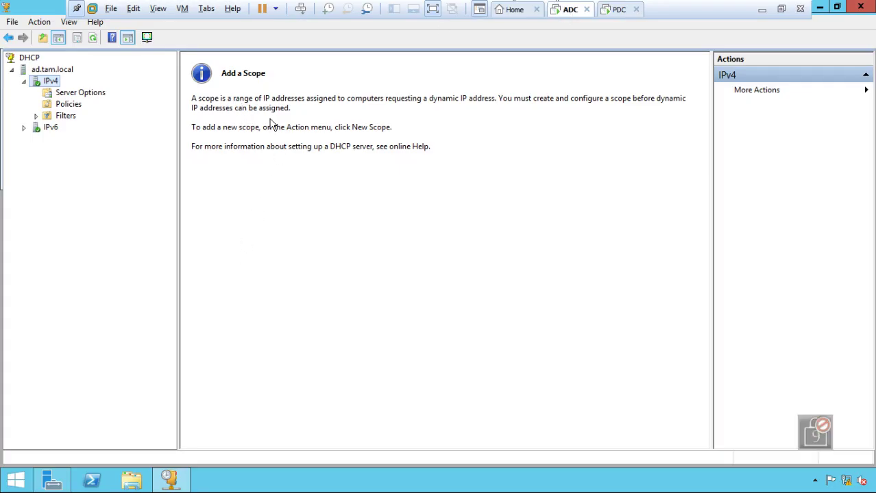
pyautogui.click(615, 11)
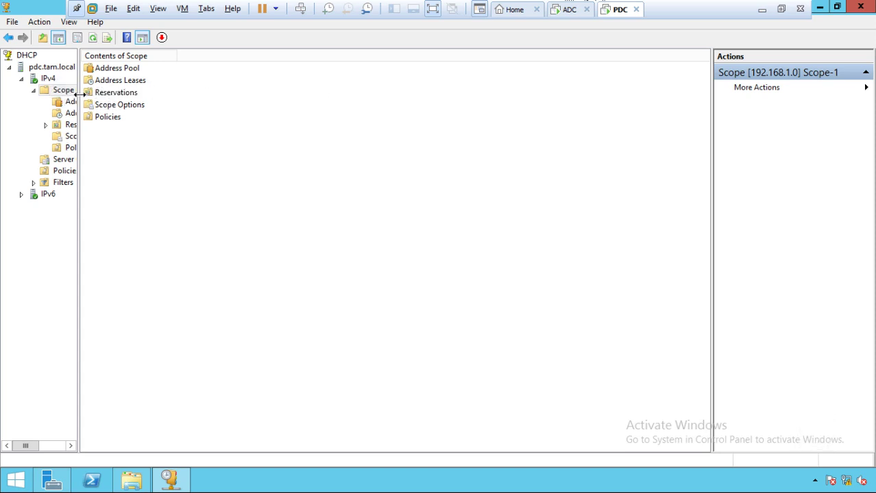
# Widen the console tree and start Configure Failover for Scope-1 with the available scope 192.168.1.0 selected.
pyautogui.moveTo(79, 95); pyautogui.dragTo(169, 90)
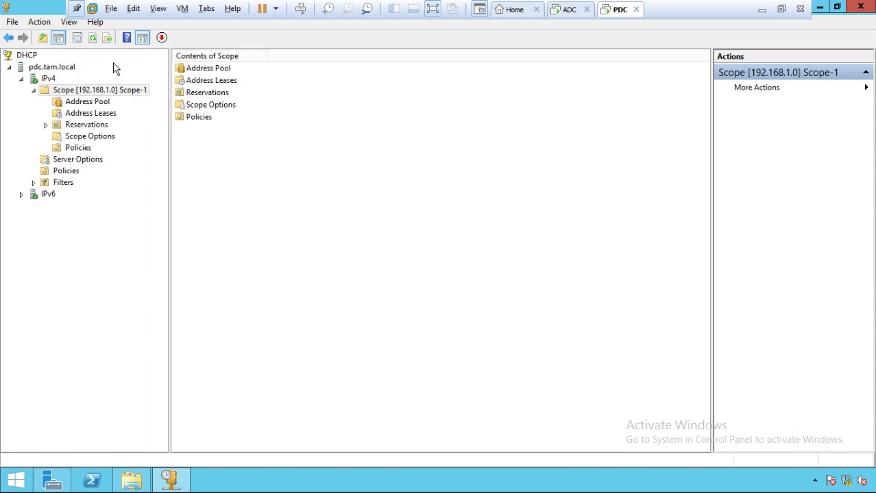
pyautogui.click(89, 93)
pyautogui.rightClick(89, 91)
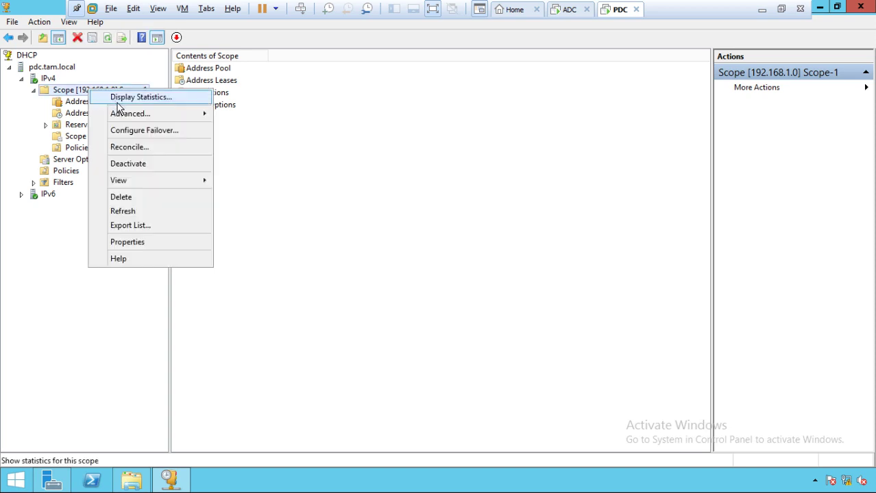
pyautogui.click(136, 132)
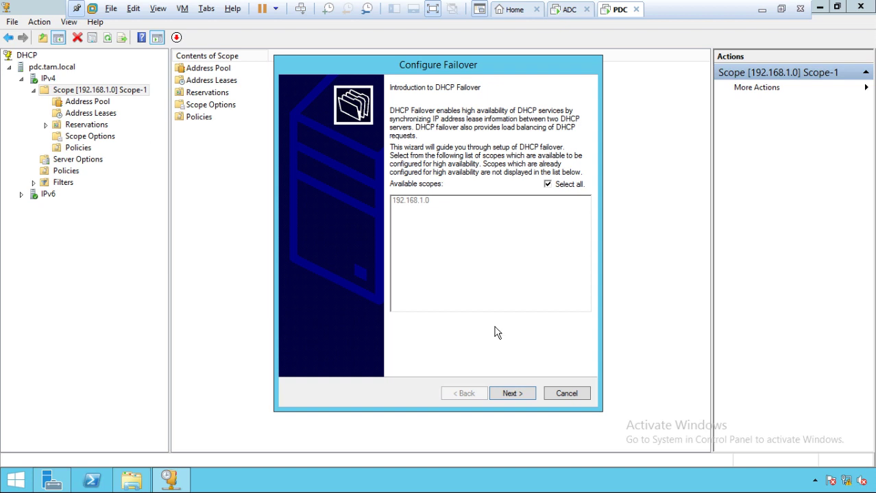
pyautogui.click(513, 394)
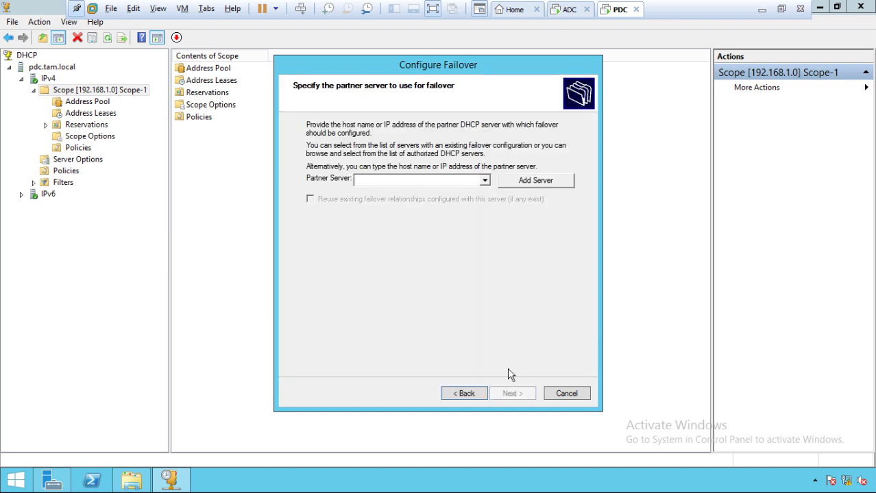
# Add the authorized DHCP server ad.tam.local (192.168.1.102) as the failover partner server and continue to the relationship settings.
pyautogui.click(503, 183)
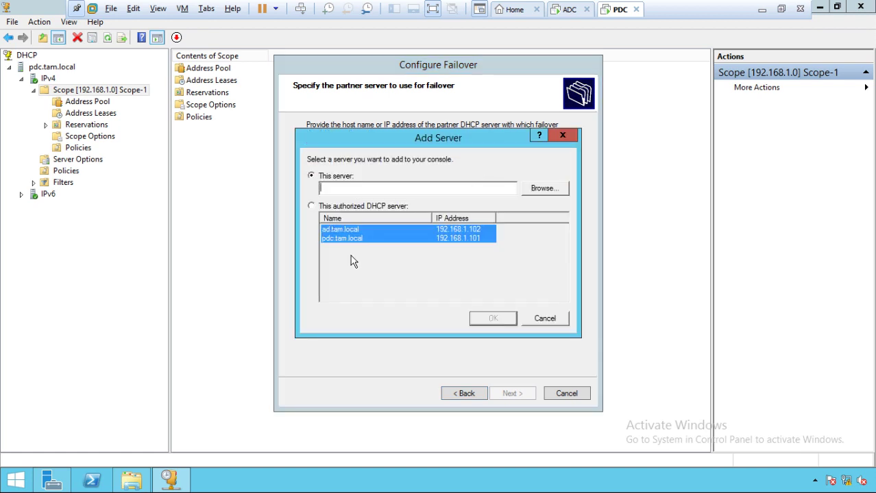
pyautogui.click(312, 206)
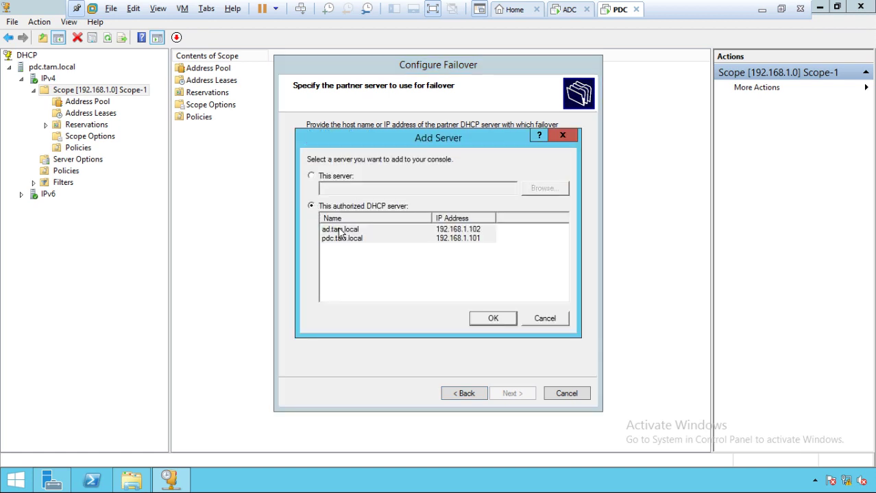
pyautogui.click(314, 176)
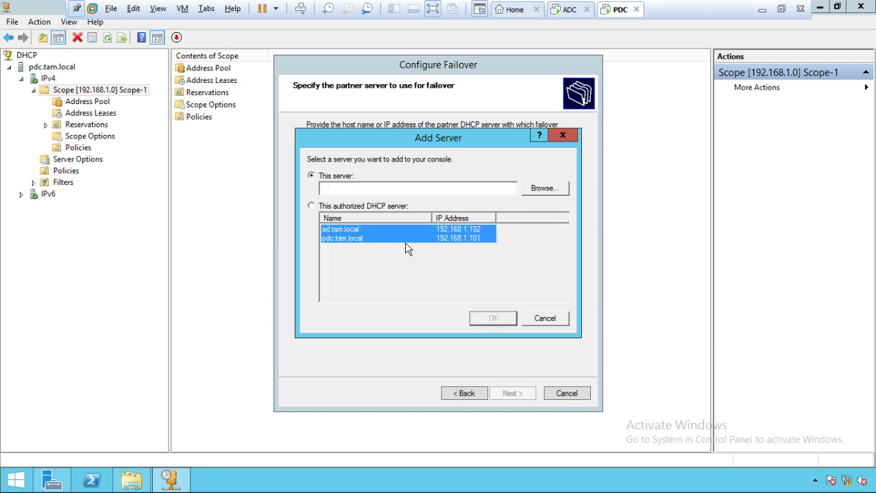
pyautogui.click(311, 206)
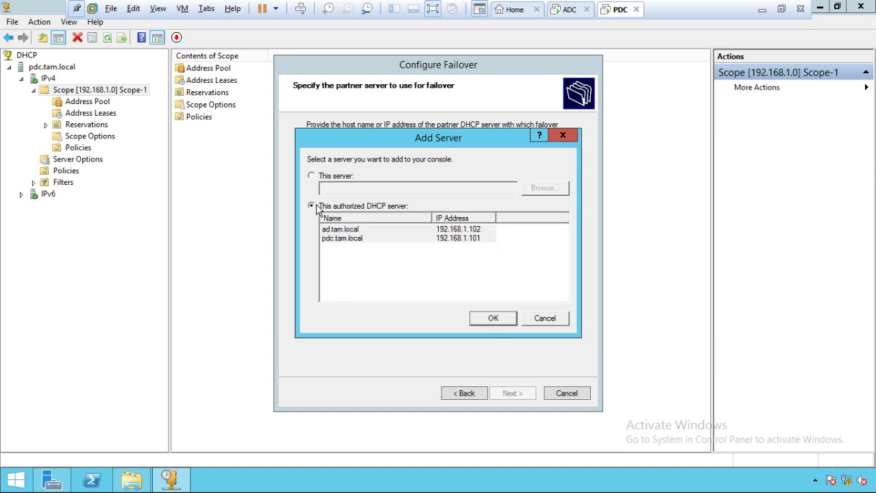
pyautogui.click(333, 230)
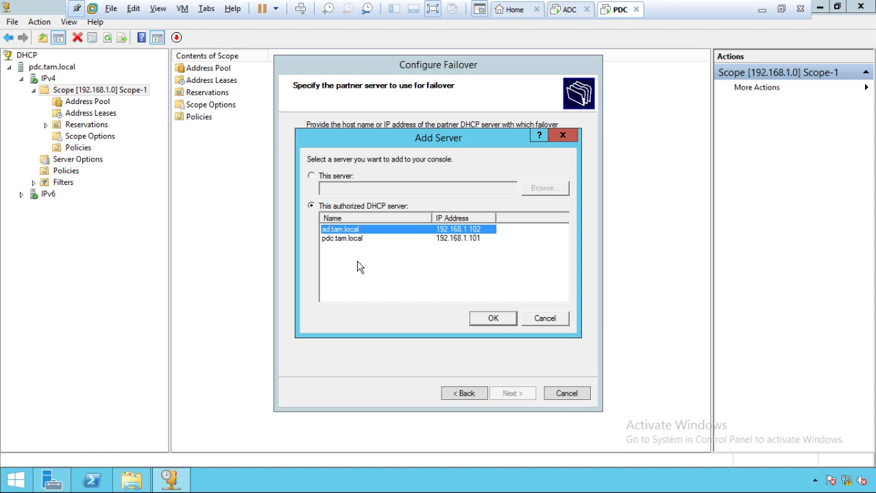
pyautogui.click(493, 319)
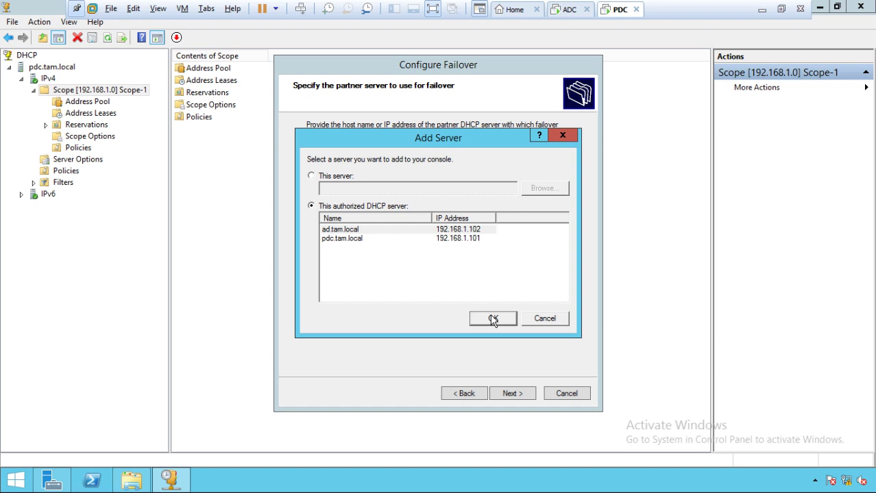
pyautogui.click(492, 319)
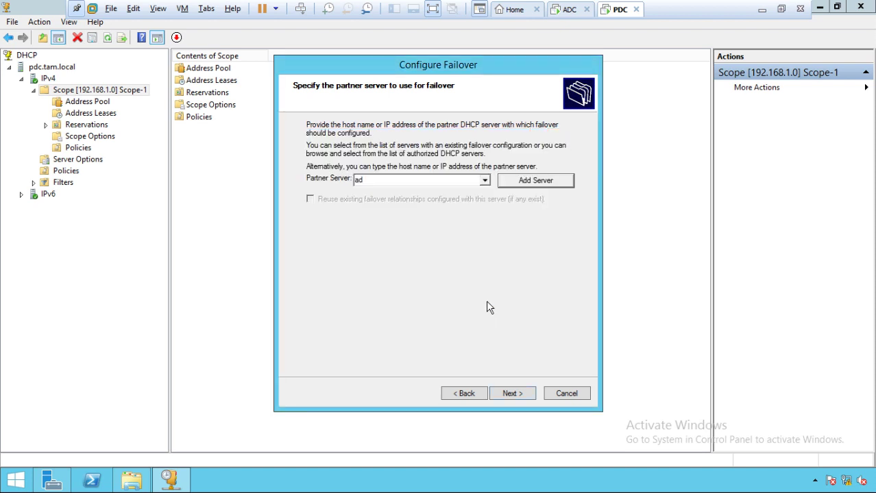
pyautogui.click(512, 392)
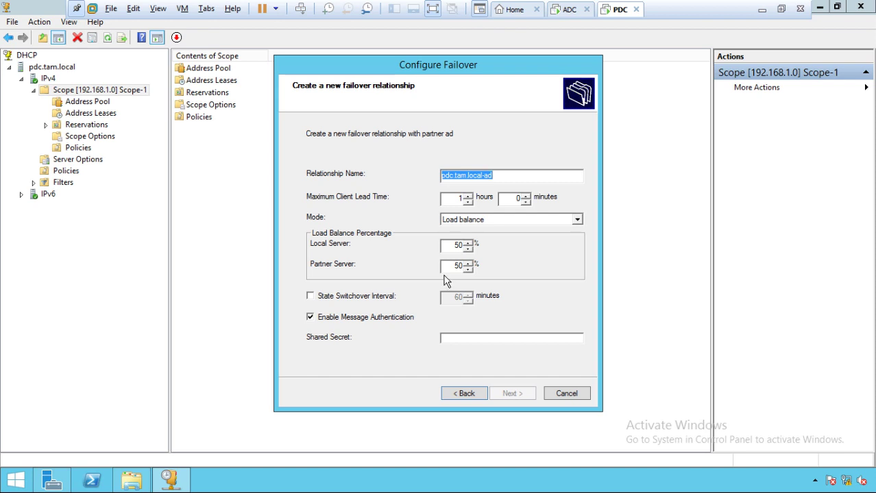
# Try a load balance split of 56% local and 44% partner, and restore 50% for both servers.
pyautogui.click(469, 243)
pyautogui.click(468, 243)
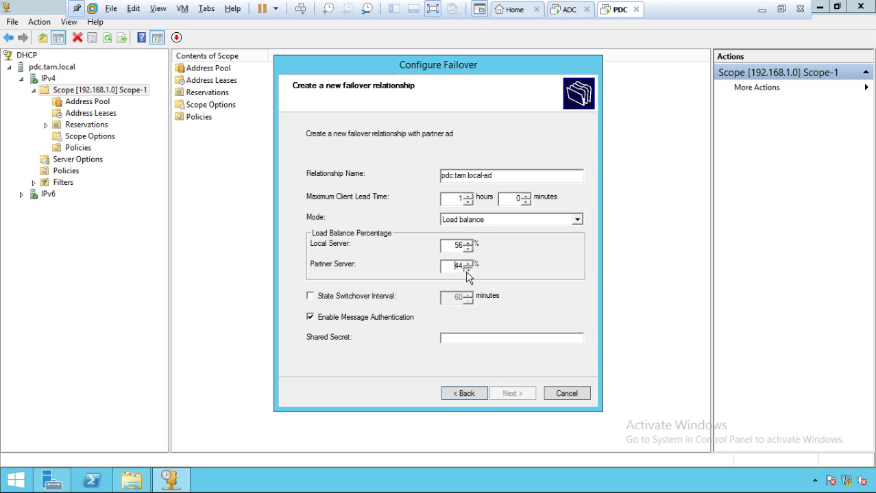
pyautogui.click(466, 270)
pyautogui.click(468, 249)
pyautogui.click(468, 248)
pyautogui.click(468, 249)
pyautogui.click(468, 248)
pyautogui.click(468, 250)
pyautogui.click(468, 250)
# Select the Load balance mode and disable message authentication for the failover relationship.
pyautogui.click(475, 222)
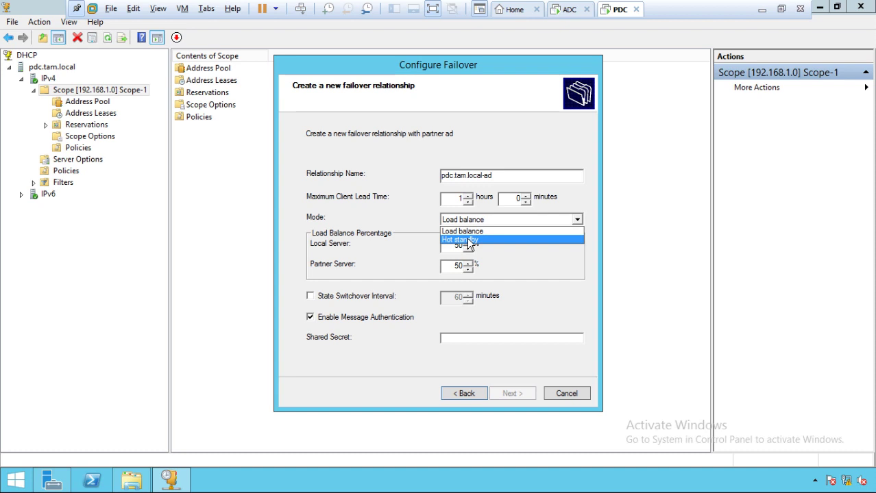
pyautogui.click(464, 232)
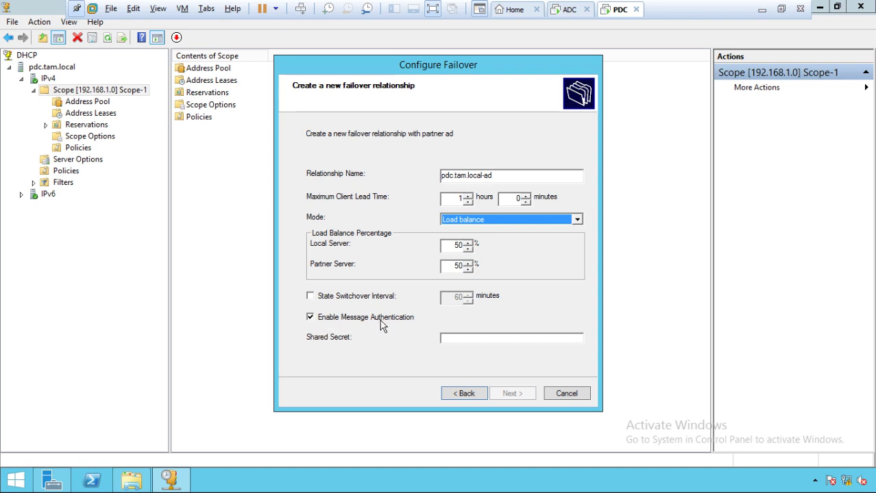
pyautogui.click(449, 340)
pyautogui.click(450, 340)
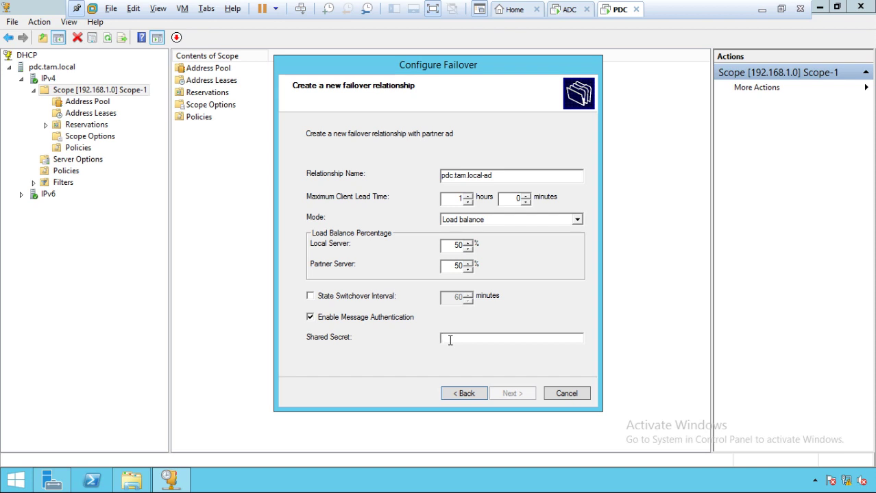
pyautogui.click(449, 340)
pyautogui.click(322, 318)
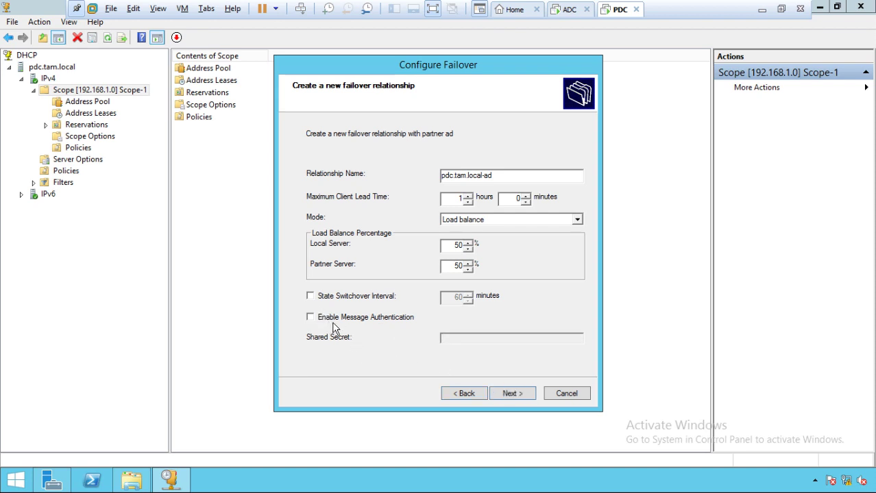
# Finish the failover configuration between pdc.tam.local and ad and close the progress report.
pyautogui.click(500, 396)
pyautogui.click(498, 394)
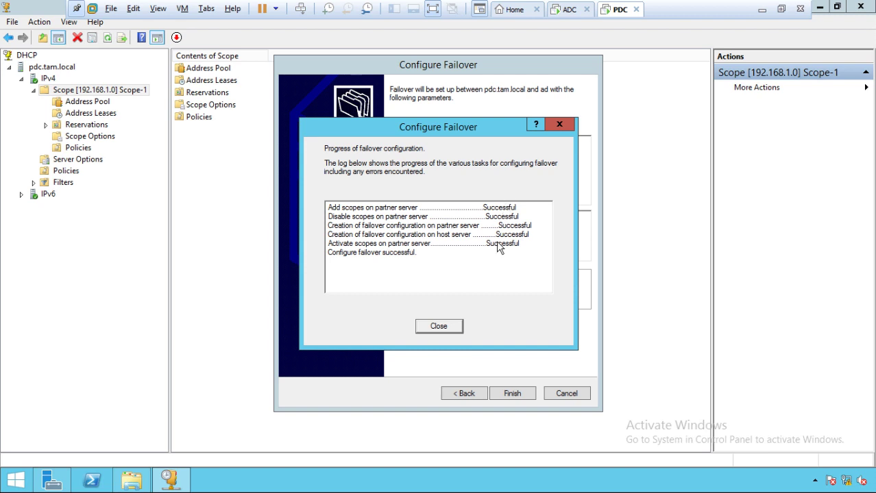
pyautogui.click(423, 331)
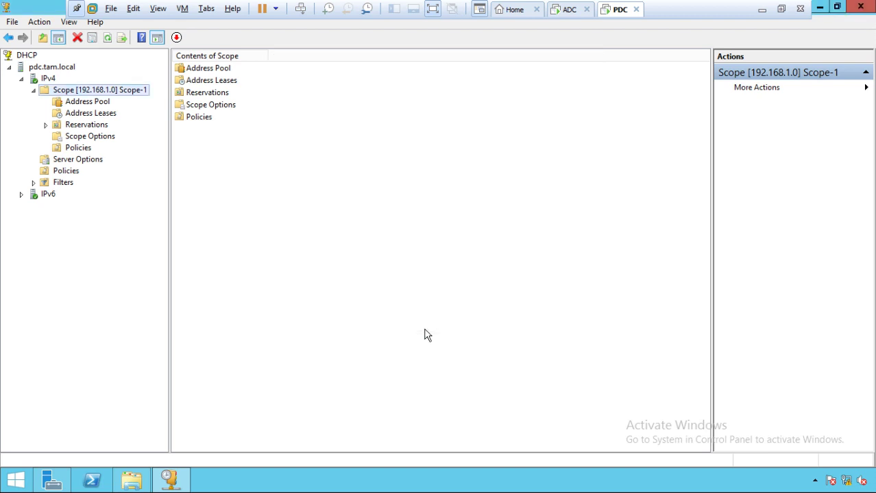
# Review the address pool and the scope options of Scope-1 on the PDC machine.
pyautogui.click(70, 108)
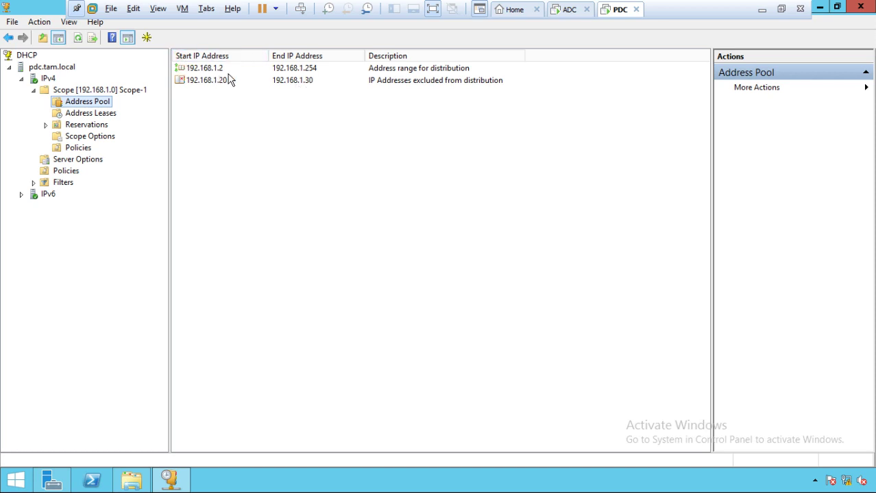
pyautogui.click(101, 92)
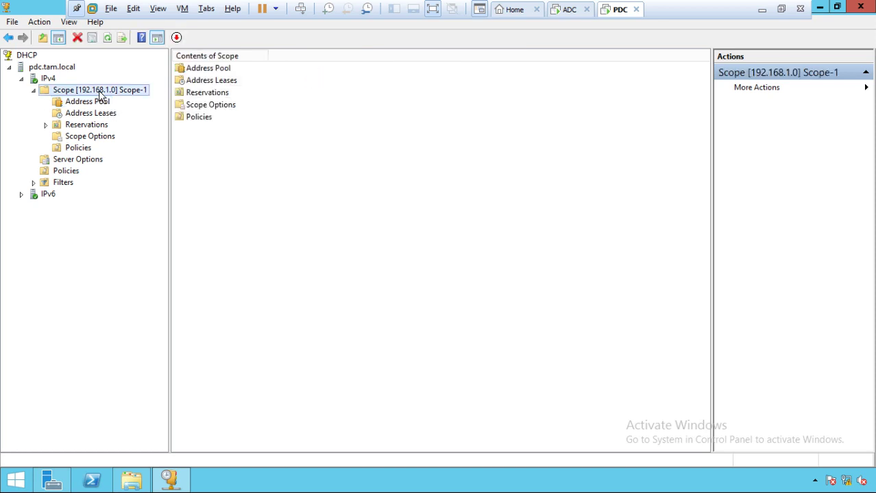
pyautogui.doubleClick(185, 106)
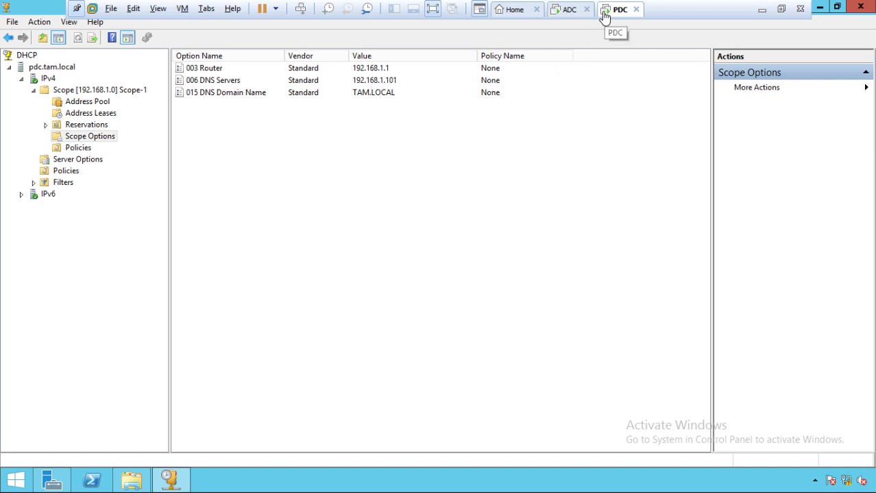
# Switch to the ADC machine, refresh its IPv4 node and open the replicated Scope-1.
pyautogui.click(569, 10)
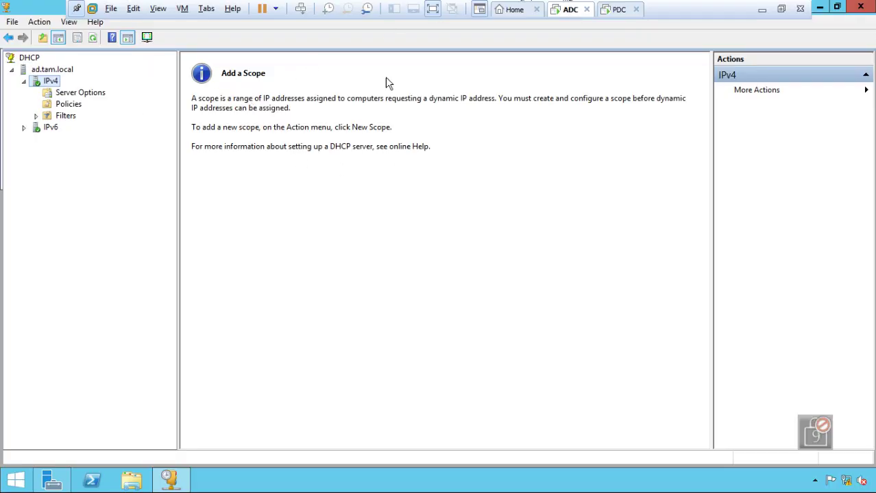
pyautogui.click(92, 39)
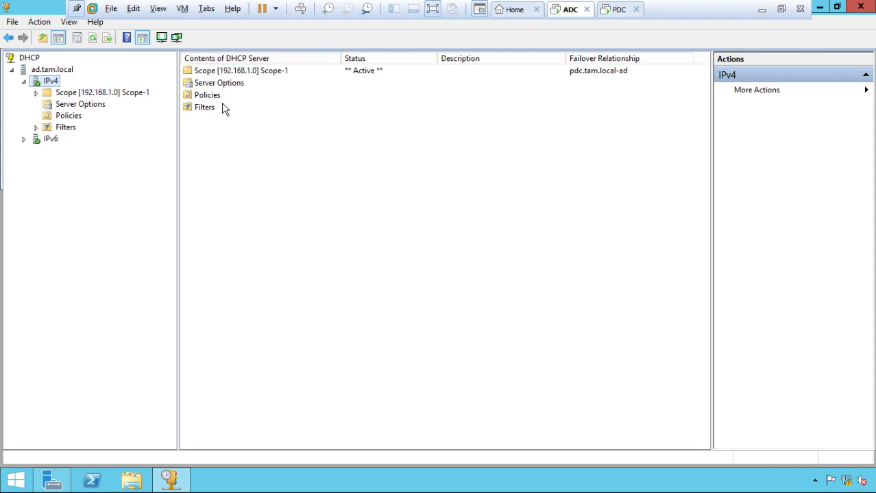
pyautogui.doubleClick(94, 97)
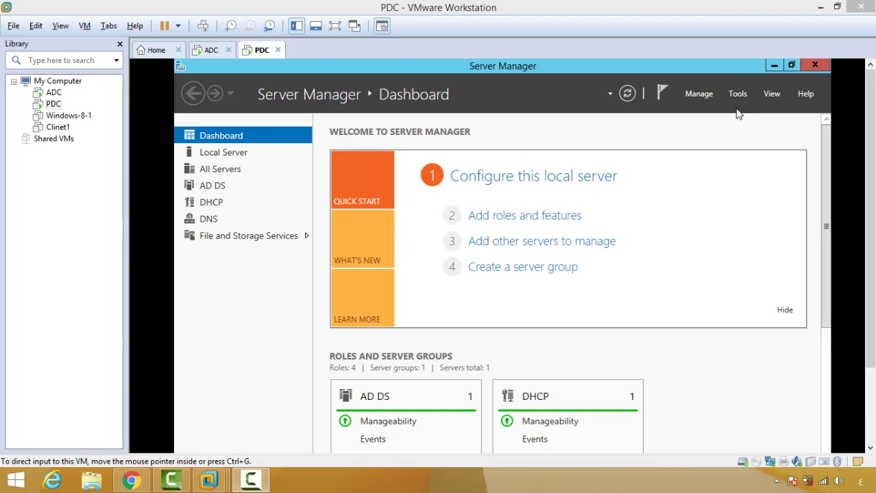
# Open the DHCP console on the PDC machine and show the machine in full screen.
pyautogui.click(739, 100)
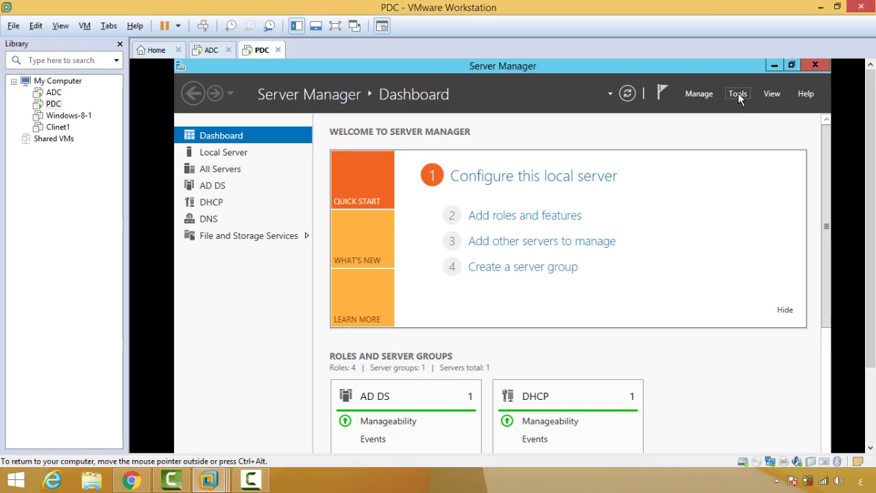
pyautogui.click(738, 96)
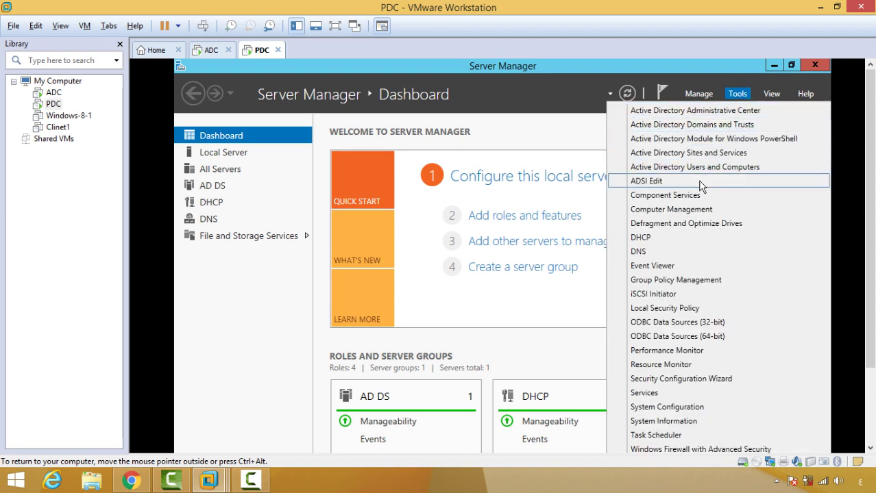
pyautogui.click(680, 245)
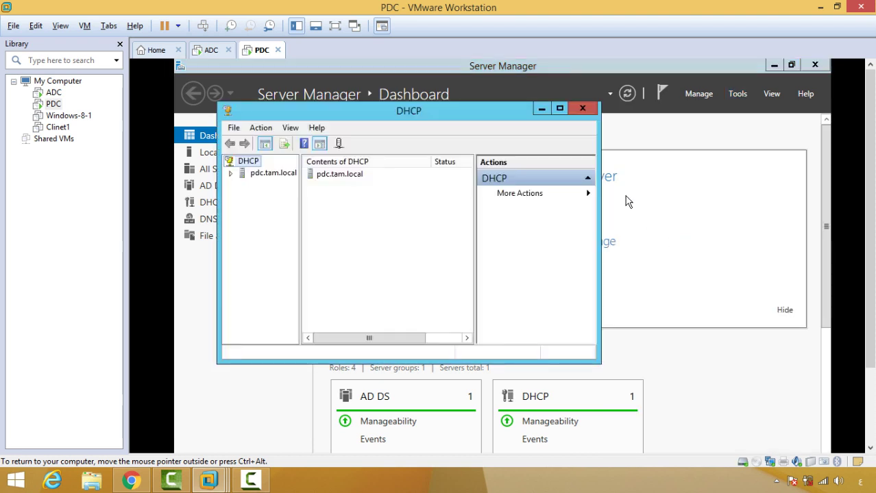
pyautogui.click(334, 25)
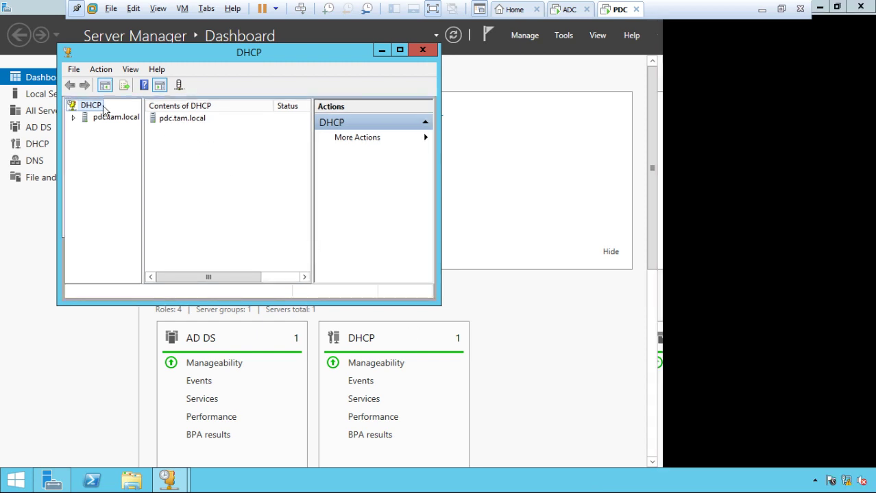
# Open the failover settings in the IPv4 properties of pdc.tam.local.
pyautogui.doubleClick(96, 122)
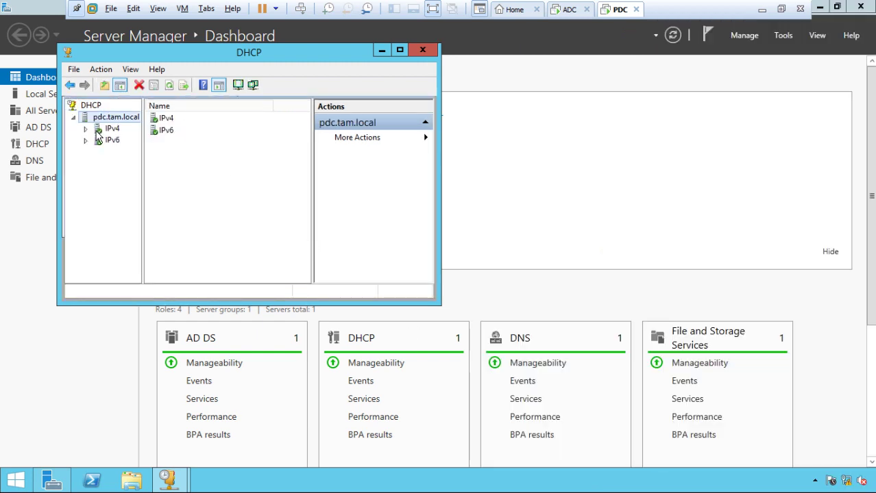
pyautogui.doubleClick(97, 131)
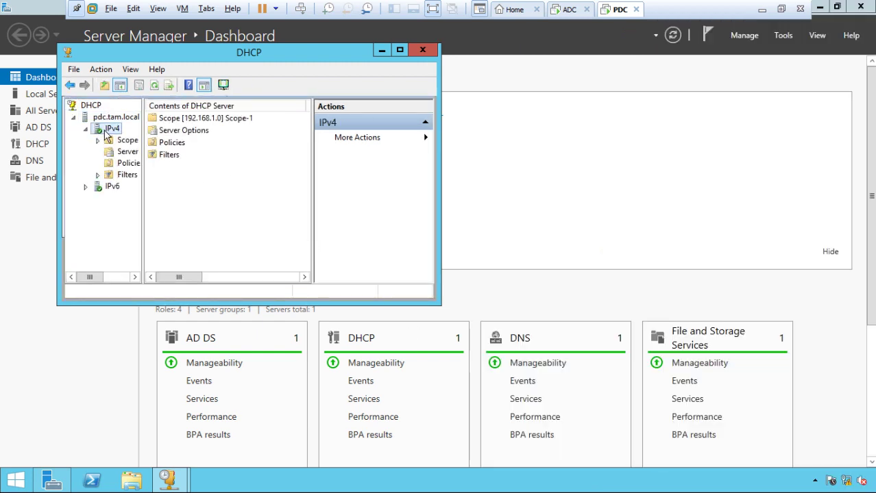
pyautogui.rightClick(105, 130)
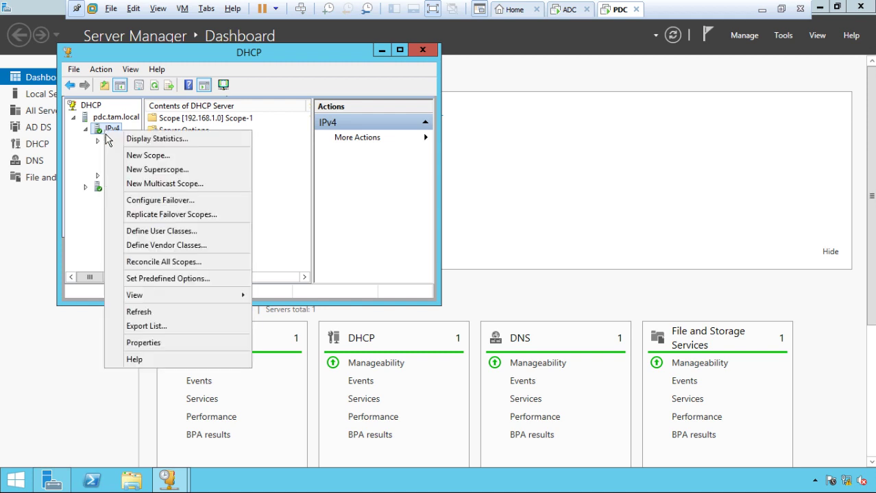
pyautogui.click(149, 343)
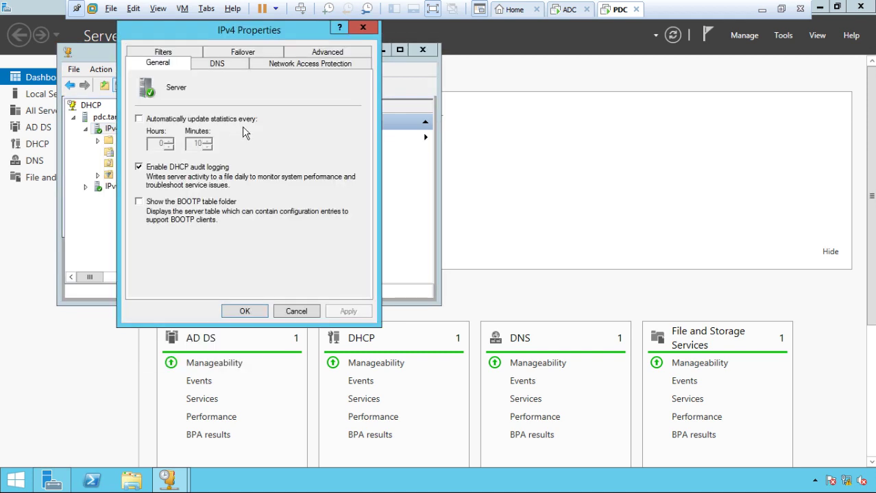
pyautogui.click(254, 53)
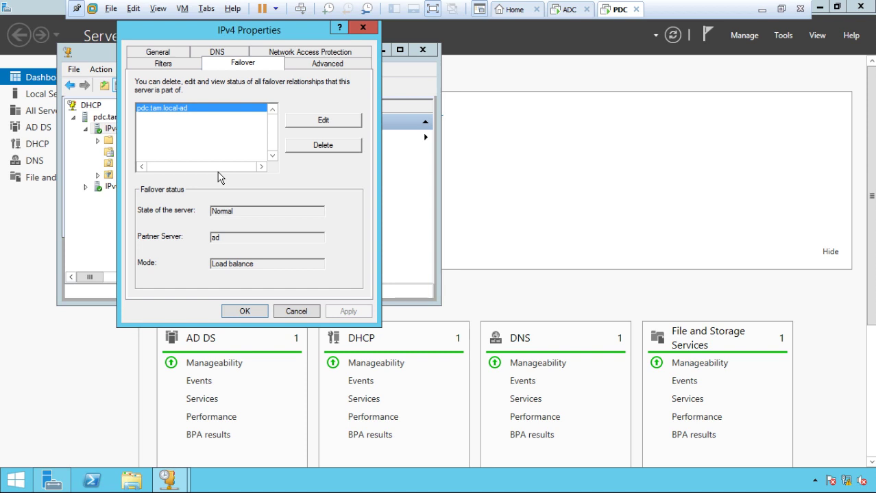
# Examine the pdc.tam.local-ad relationship's parameters, including the Hot Standby Mode options, and leave without saving.
pyautogui.click(327, 121)
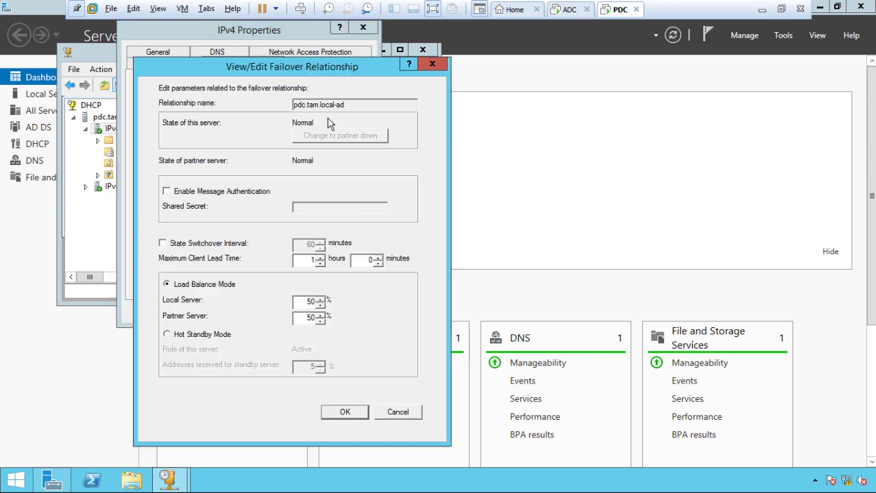
pyautogui.click(396, 411)
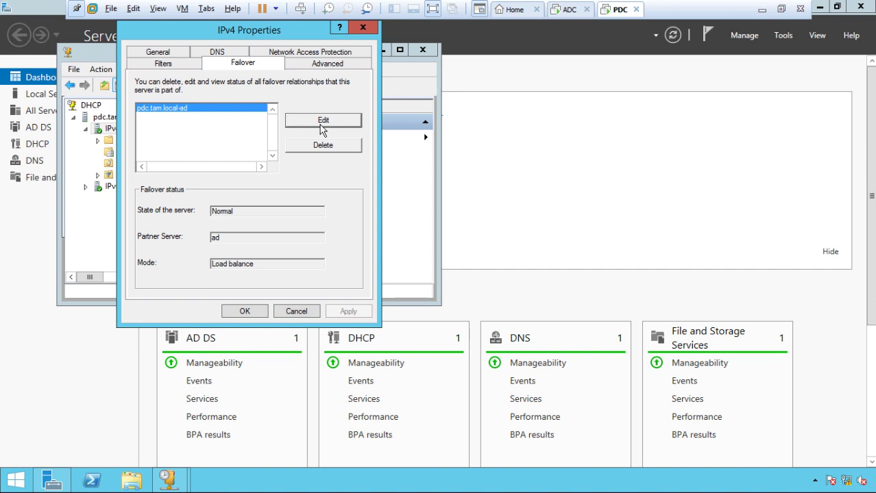
pyautogui.click(322, 129)
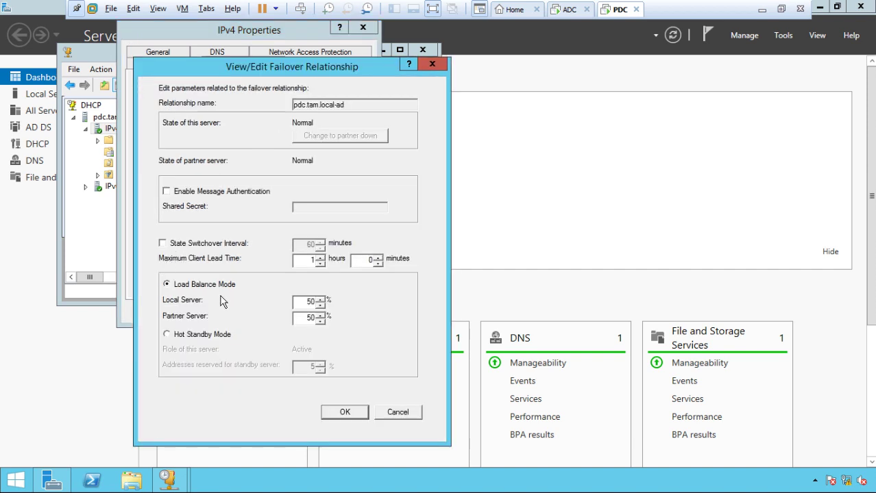
pyautogui.click(167, 334)
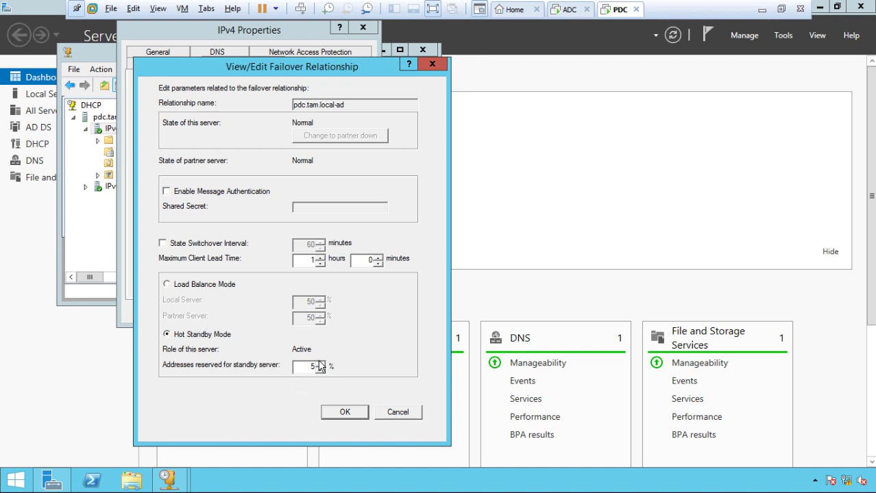
pyautogui.click(399, 412)
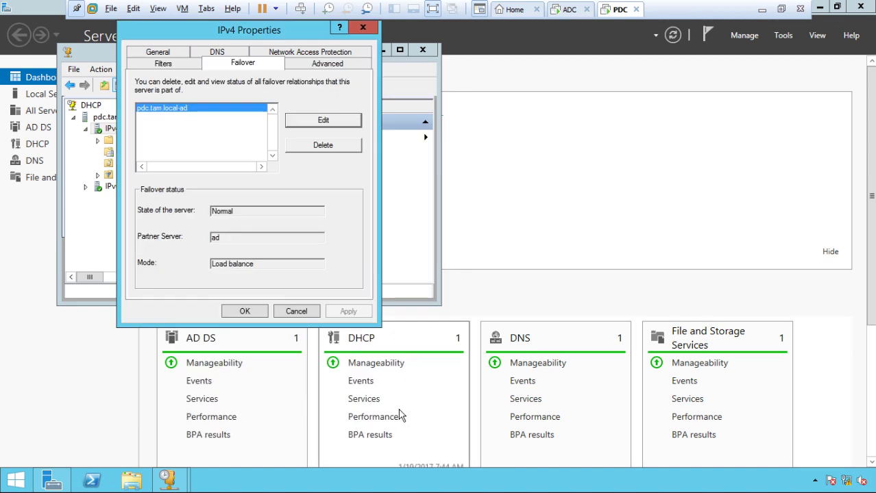
# Delete the pdc.tam.local-ad failover relationship, then close the progress report and the IPv4 properties.
pyautogui.click(327, 146)
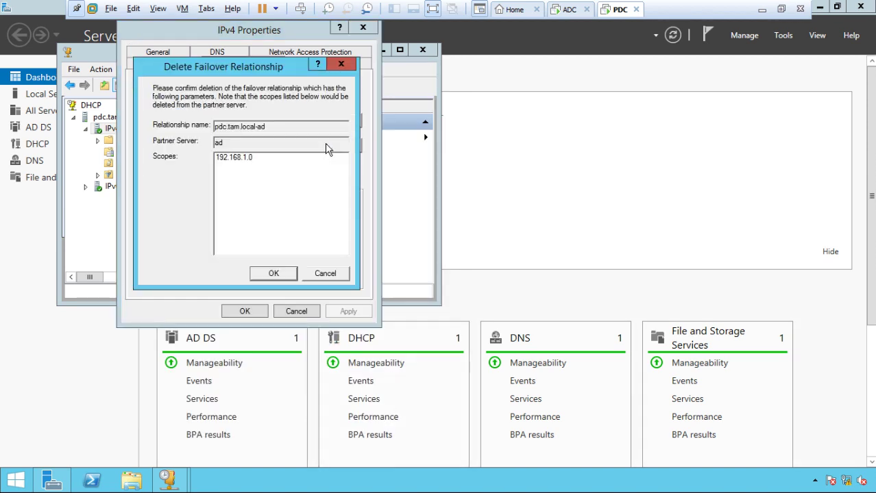
pyautogui.click(275, 278)
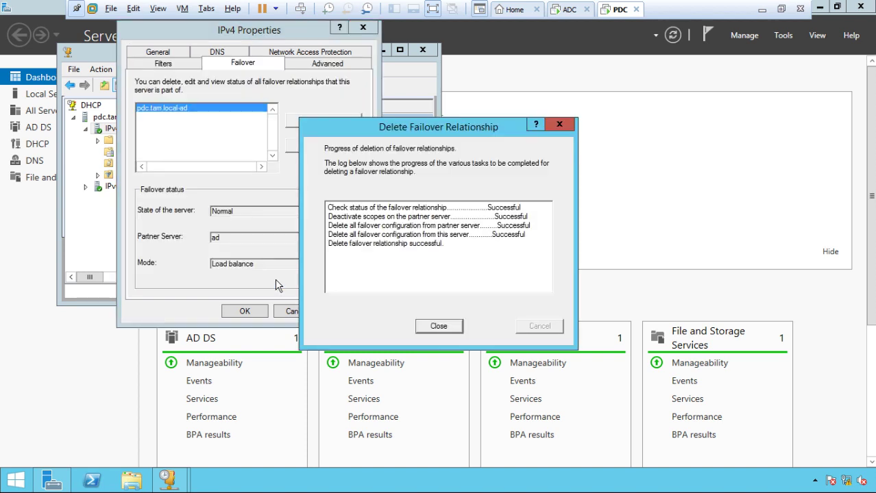
pyautogui.click(434, 325)
pyautogui.click(235, 311)
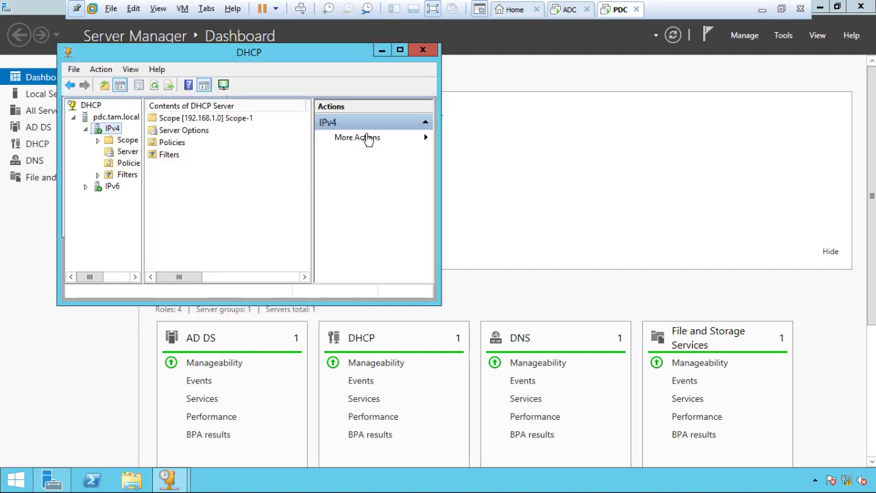
# Switch to the ADC machine and check the IPv4 node of ad.tam.local for the replicated scope.
pyautogui.click(574, 10)
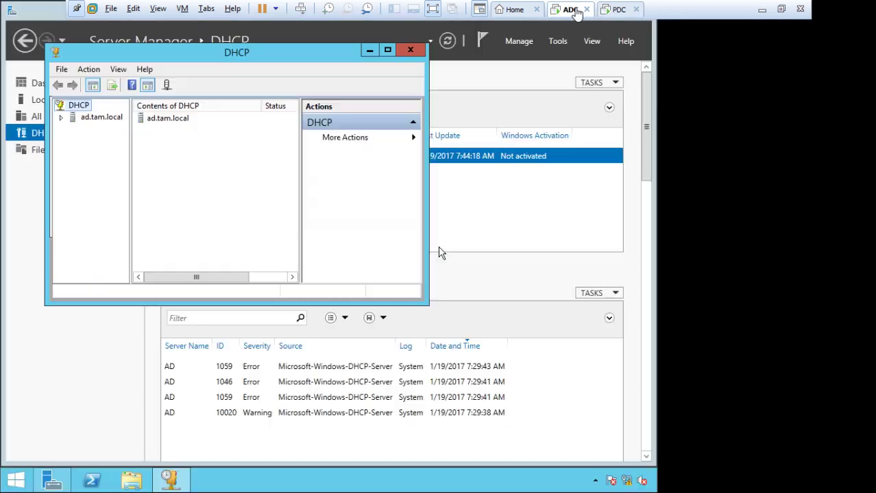
pyautogui.click(109, 120)
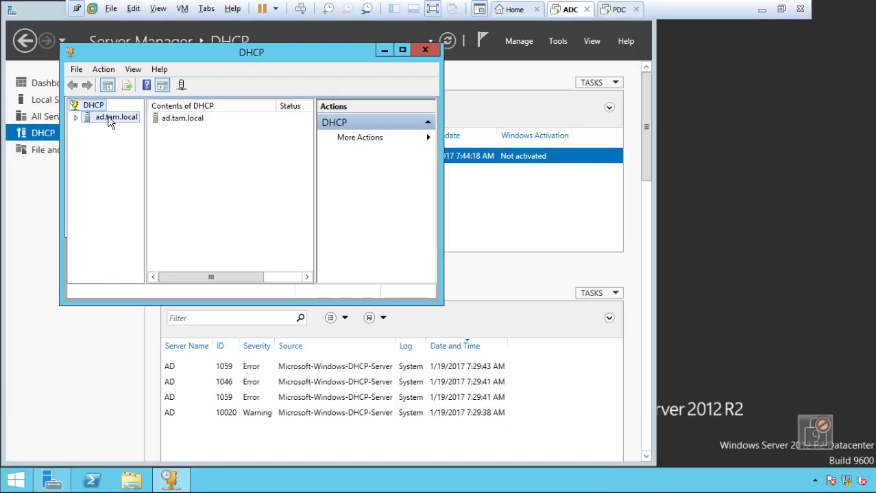
pyautogui.click(107, 130)
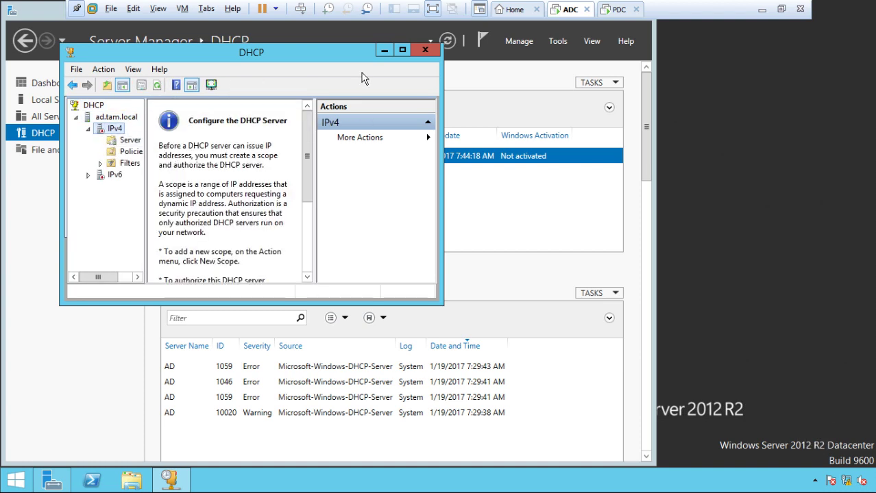
pyautogui.click(402, 51)
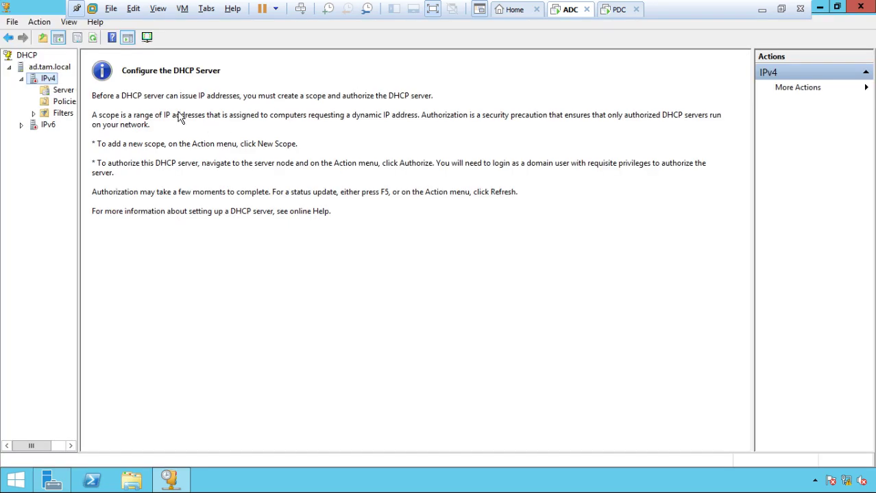
pyautogui.click(63, 91)
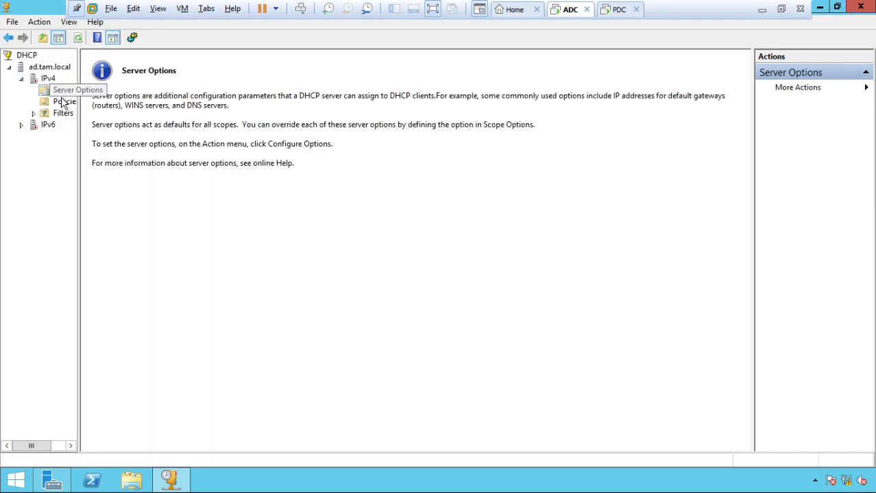
pyautogui.click(64, 101)
pyautogui.click(51, 80)
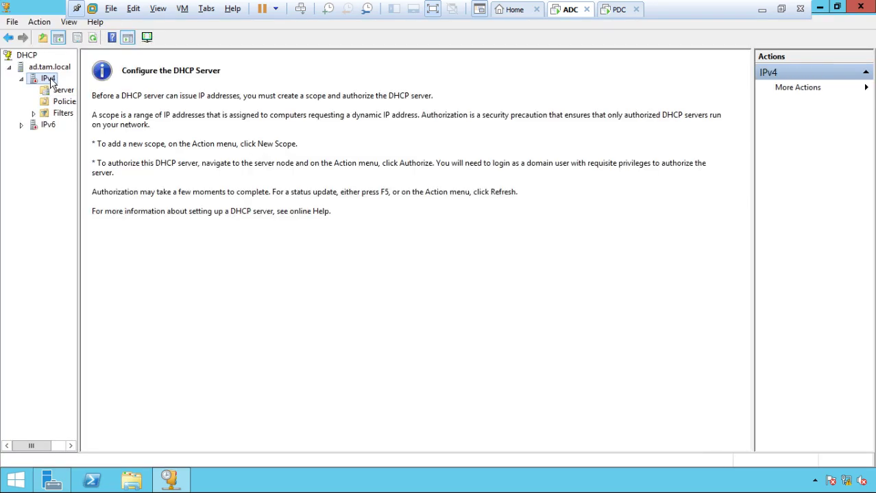
pyautogui.click(52, 69)
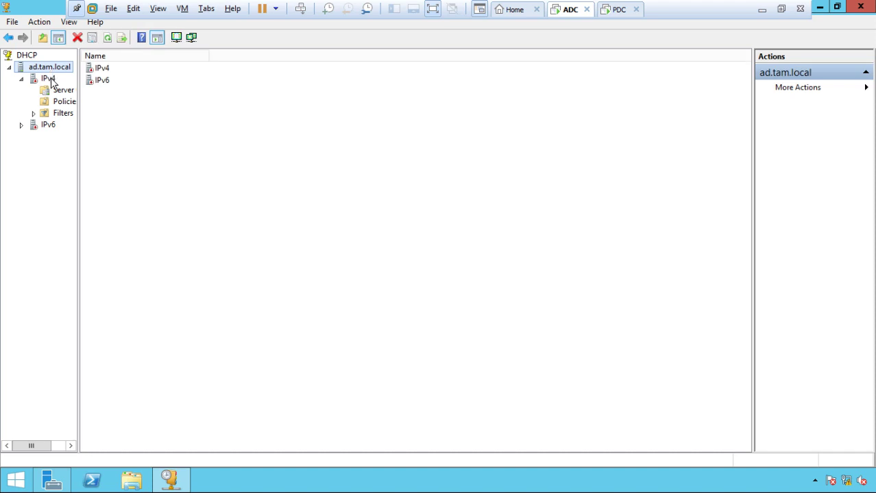
pyautogui.click(49, 80)
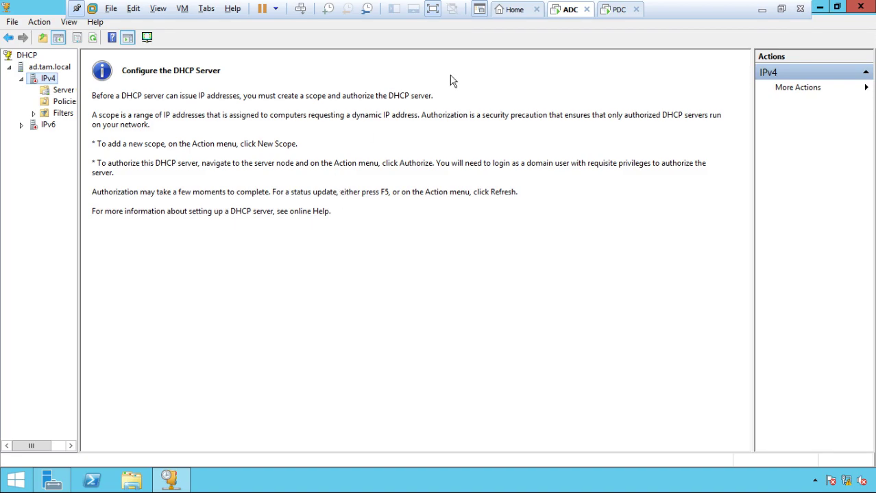
# Switch back to the PDC machine and start configuring failover for the 192.168.1.0 scope.
pyautogui.click(618, 10)
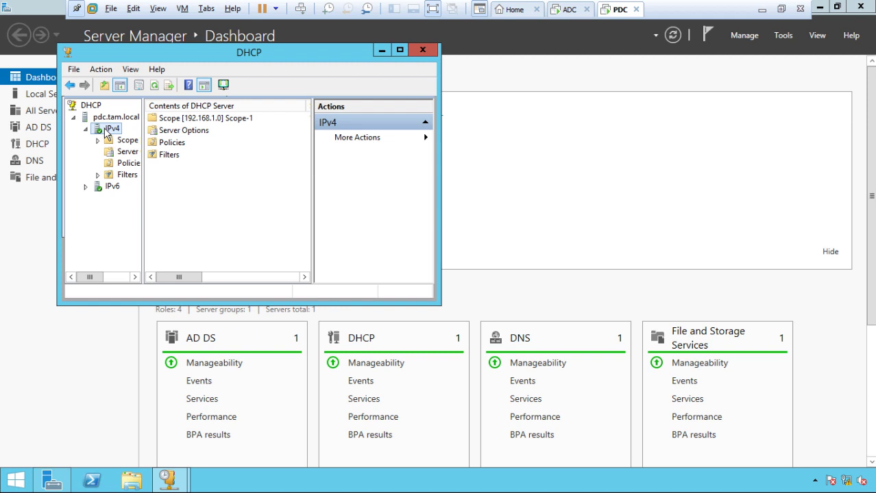
pyautogui.doubleClick(106, 132)
pyautogui.doubleClick(108, 132)
pyautogui.click(113, 142)
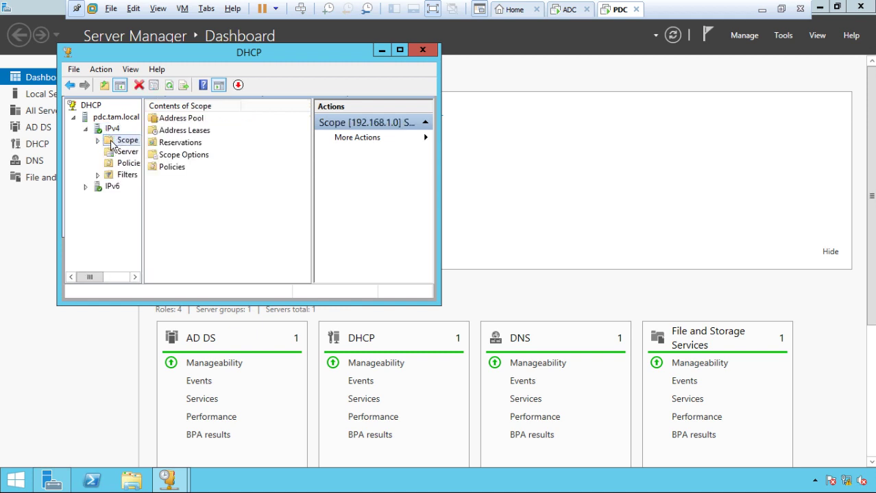
pyautogui.rightClick(113, 141)
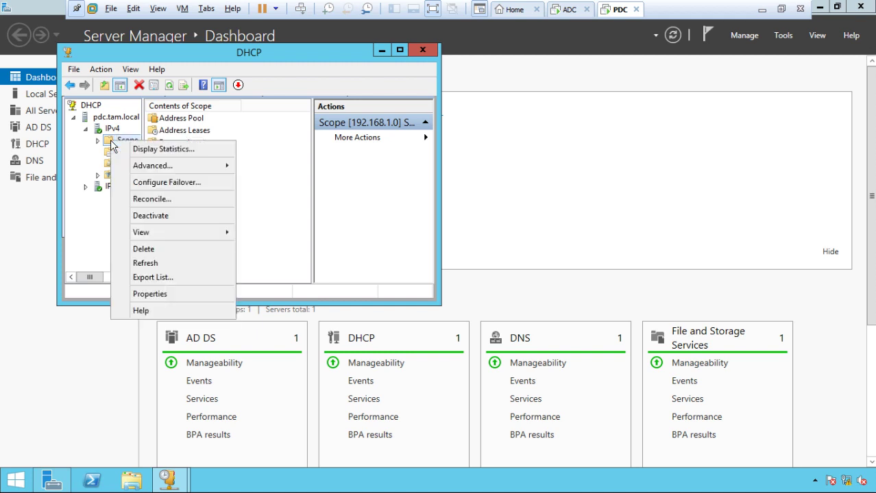
pyautogui.click(163, 184)
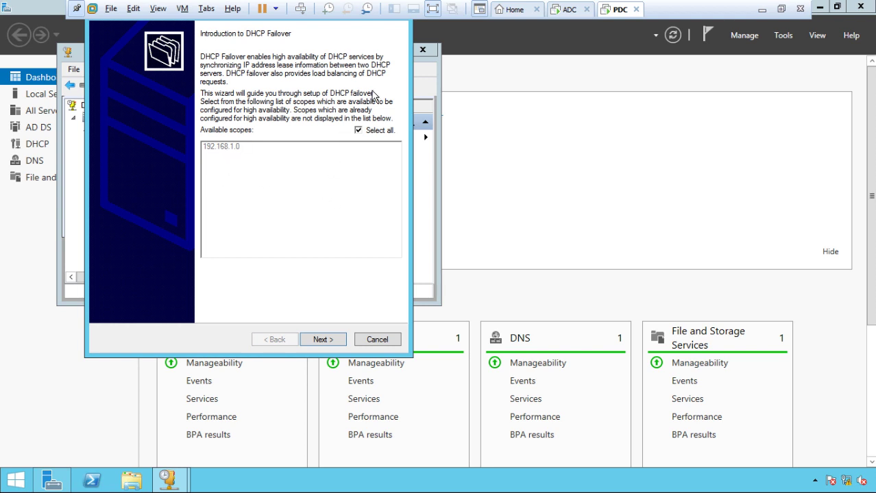
pyautogui.click(316, 339)
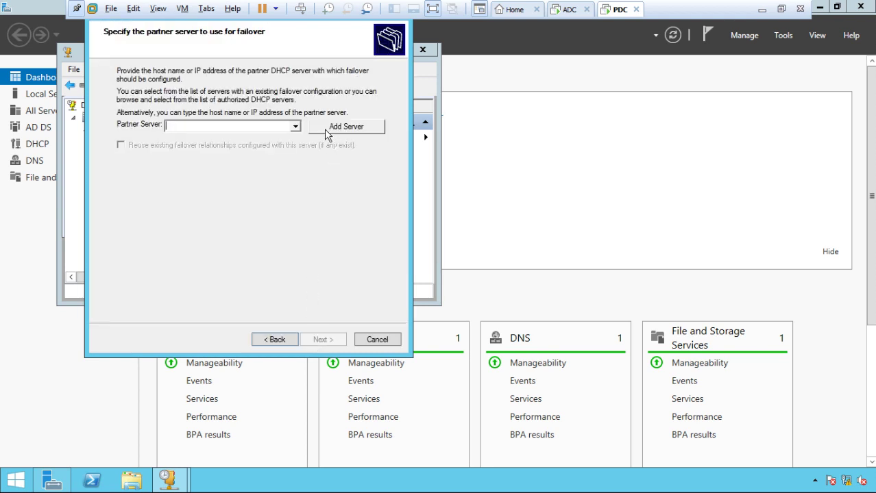
# Add the authorized DHCP server ad.tam.local as the failover partner and proceed to the new relationship's settings.
pyautogui.click(295, 127)
pyautogui.click(315, 130)
pyautogui.click(346, 127)
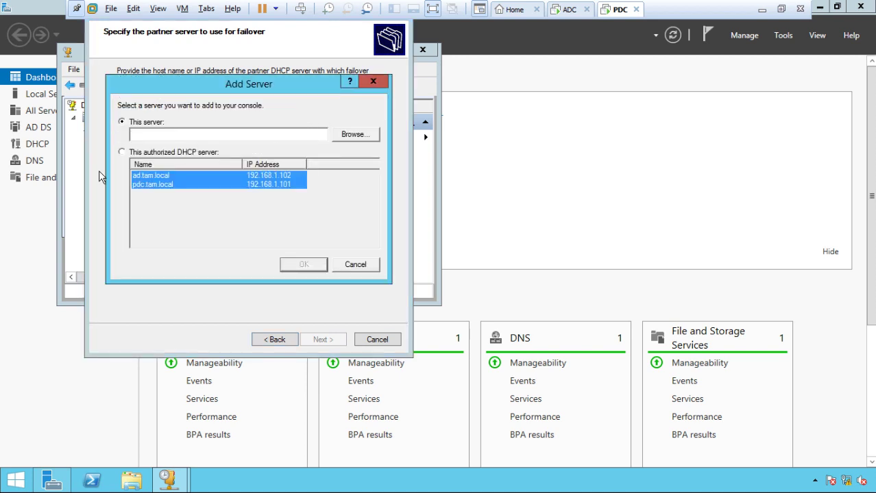
pyautogui.click(122, 152)
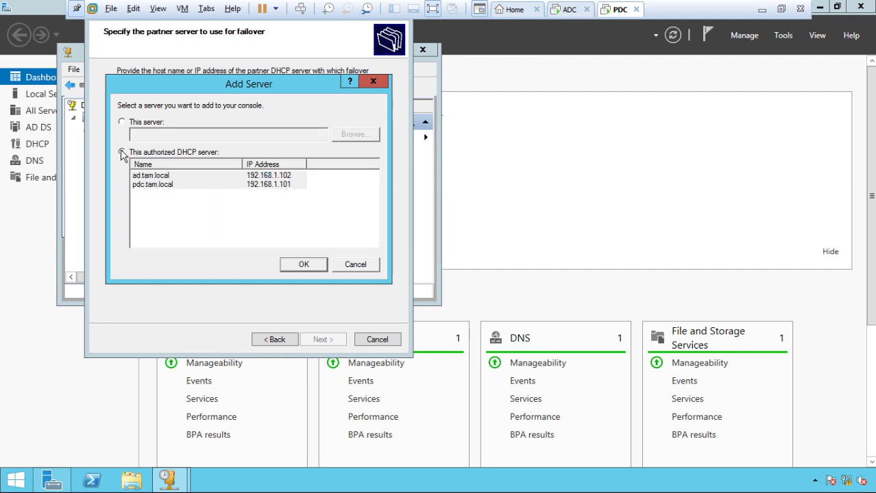
pyautogui.click(144, 177)
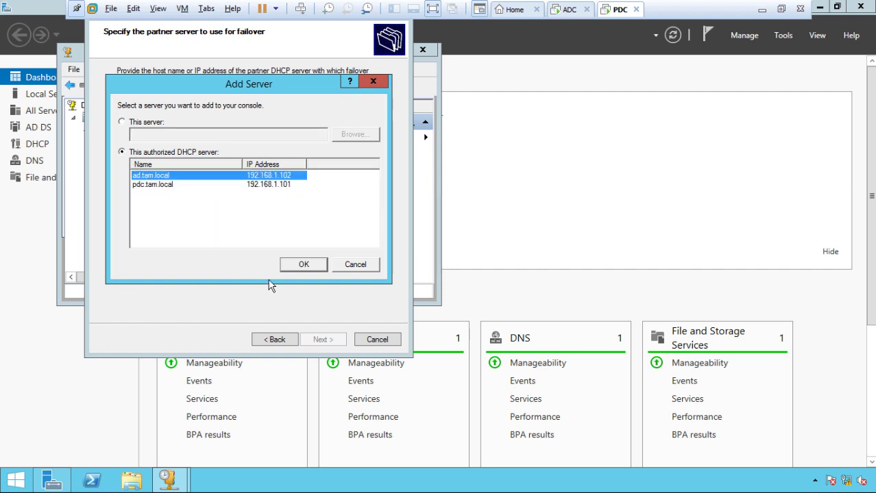
pyautogui.click(286, 264)
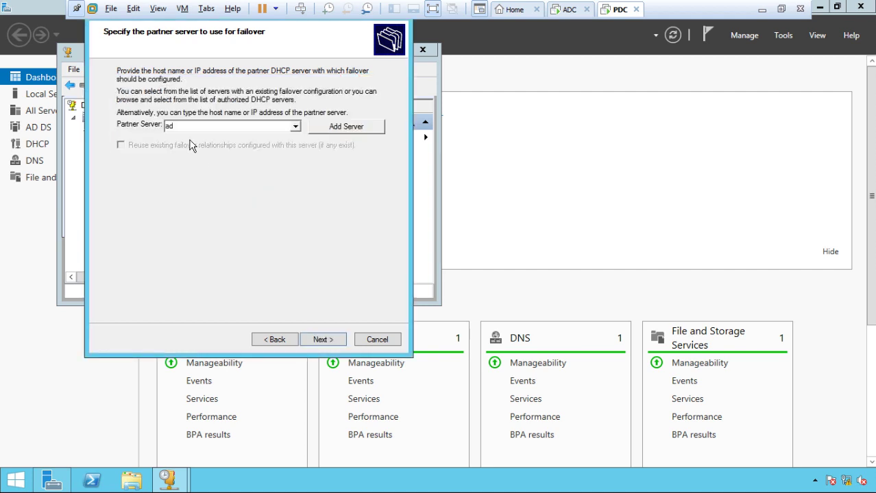
pyautogui.click(323, 340)
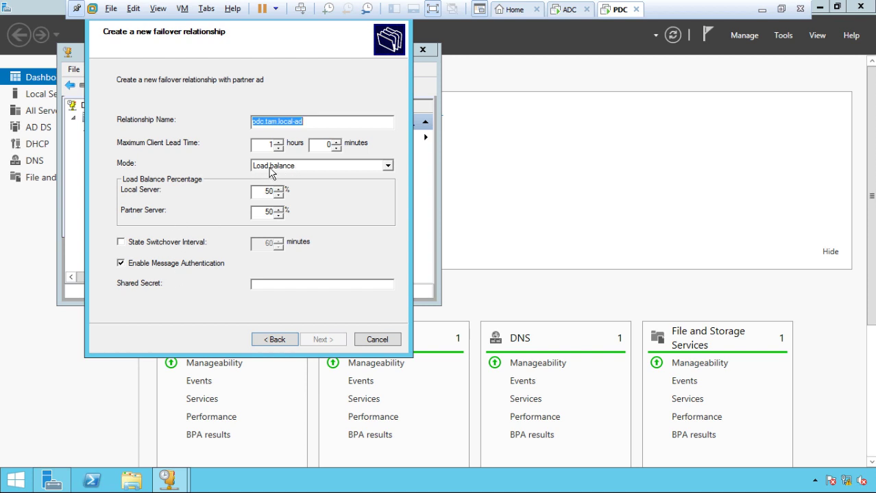
# Set the failover mode to Hot standby with the partner server as Standby and 10% of addresses reserved for the standby server.
pyautogui.click(269, 168)
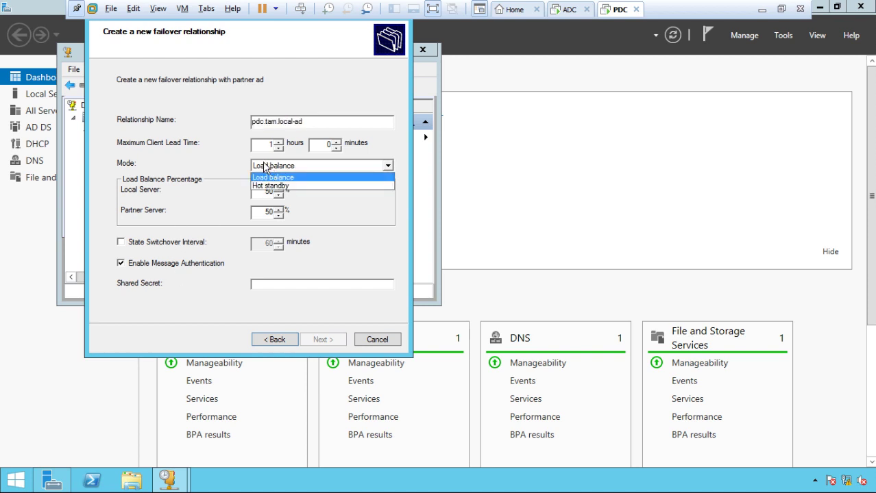
pyautogui.click(267, 186)
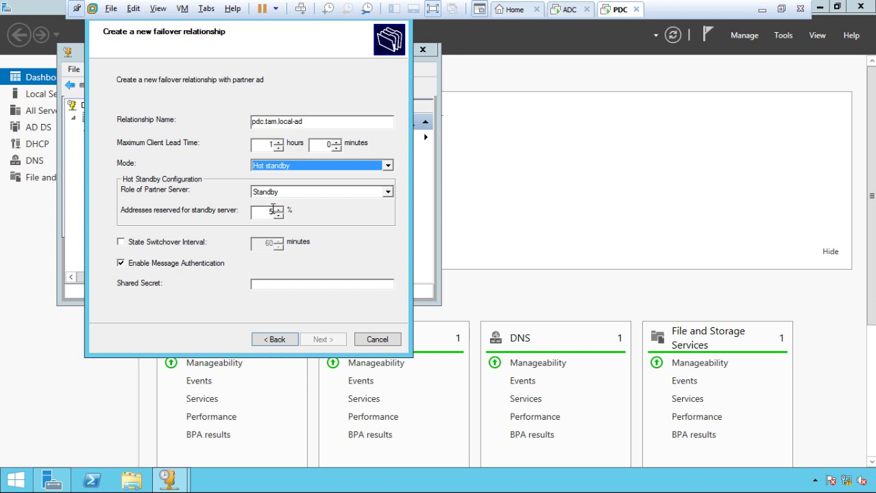
pyautogui.click(274, 213)
pyautogui.doubleClick(277, 215)
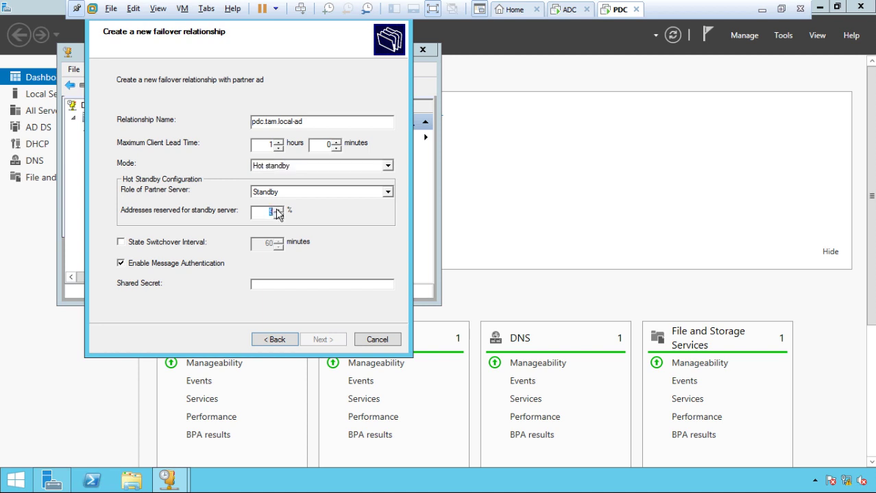
pyautogui.write('10')
pyautogui.click(357, 193)
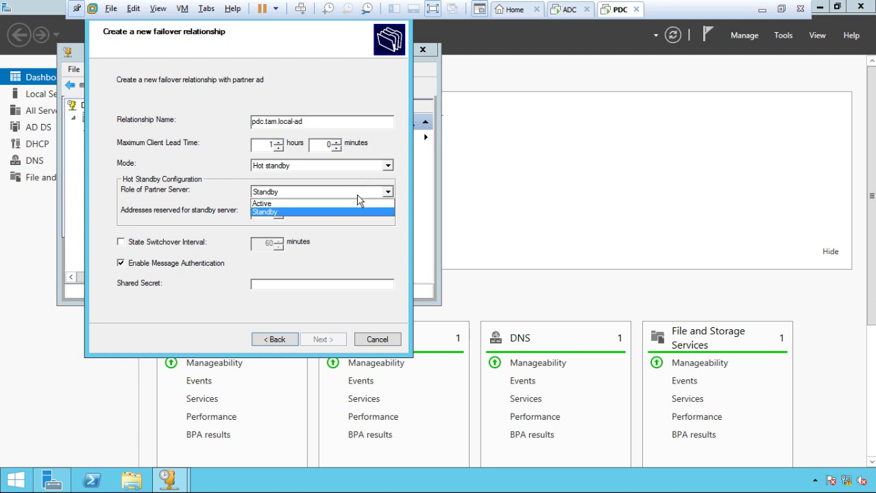
pyautogui.click(313, 232)
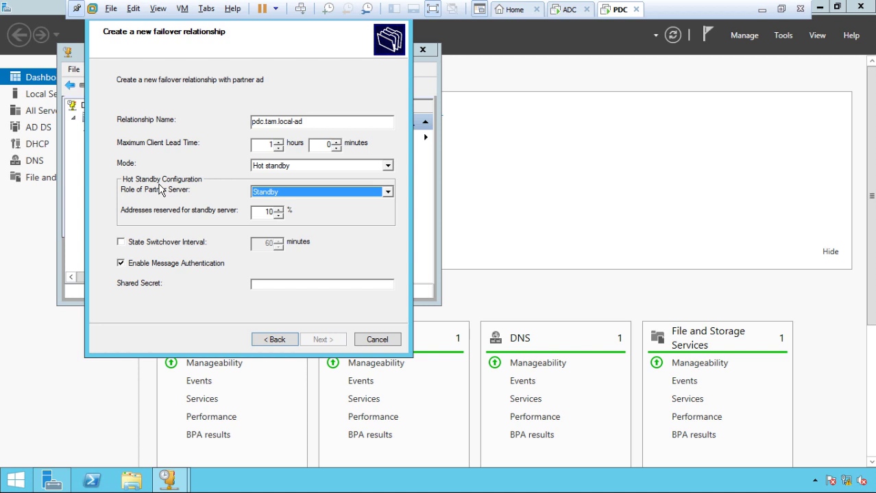
pyautogui.click(257, 194)
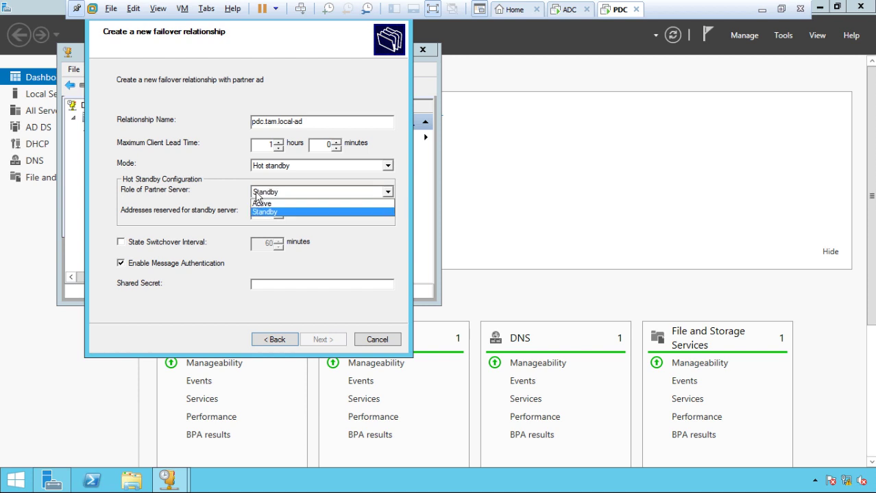
pyautogui.click(224, 188)
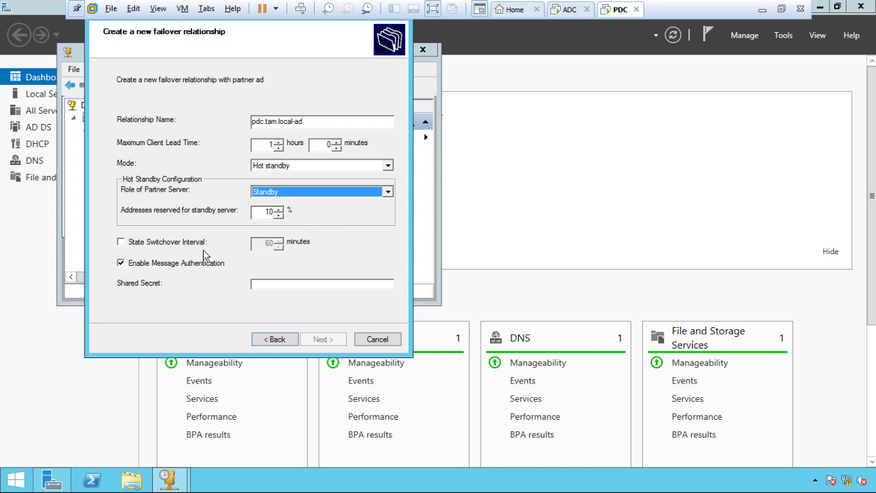
# Disable message authentication, enable a state switchover interval of 10 minutes, and proceed to the failover summary.
pyautogui.click(121, 264)
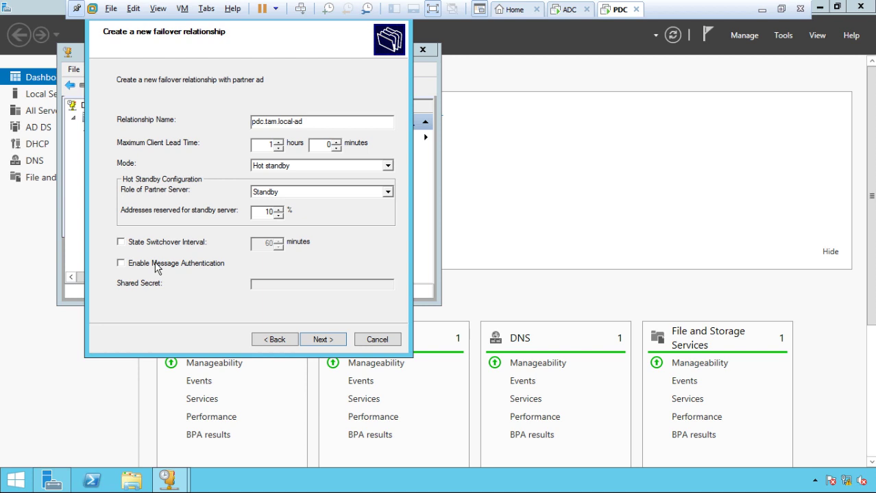
pyautogui.click(121, 243)
pyautogui.doubleClick(272, 244)
pyautogui.write('10')
pyautogui.click(322, 341)
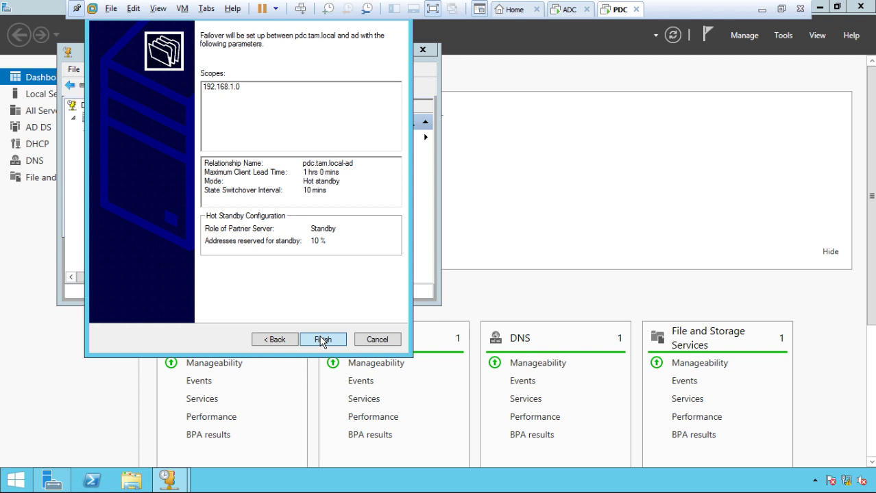
# Finish the failover configuration for the 192.168.1.0 scope, then close the progress report and the DHCP console.
pyautogui.click(322, 341)
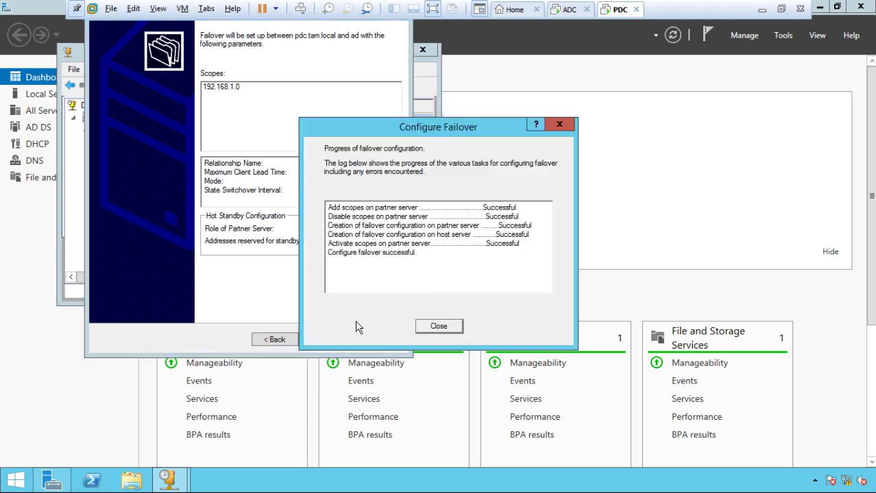
pyautogui.click(438, 327)
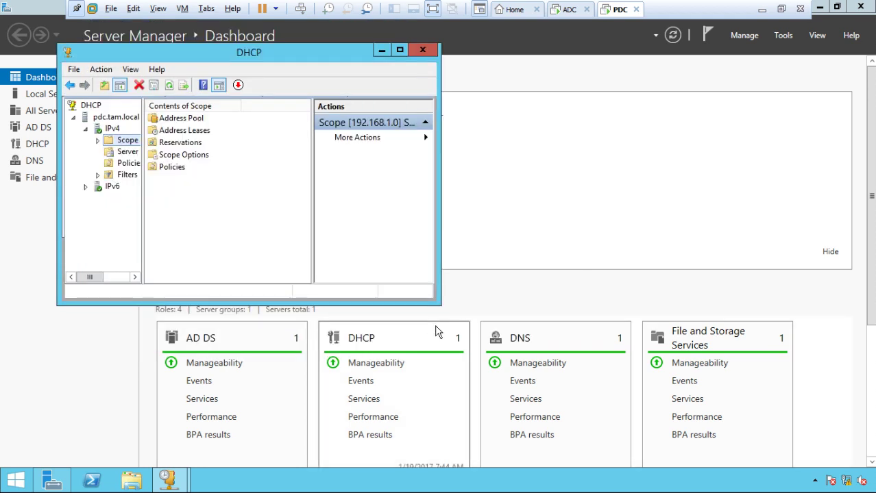
pyautogui.click(416, 54)
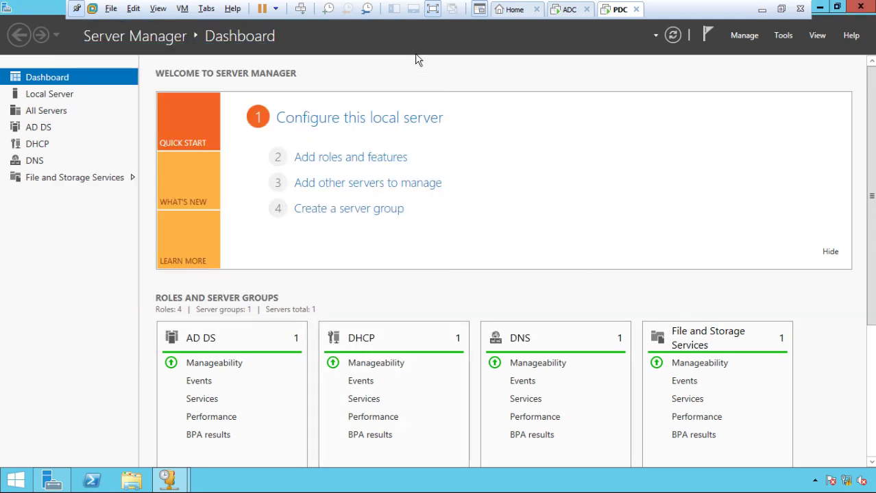
# Switch to the ADC machine and refresh the IPv4 node of ad.tam.local to check for the replicated scope.
pyautogui.click(572, 7)
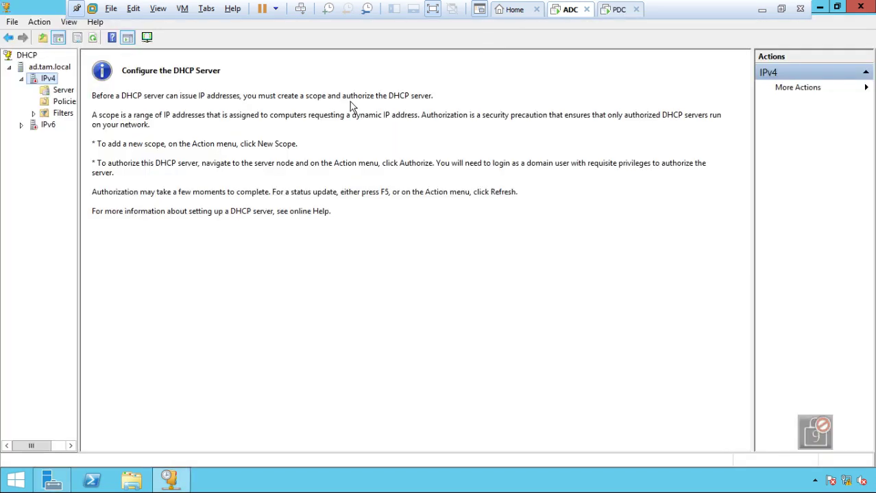
pyautogui.click(95, 40)
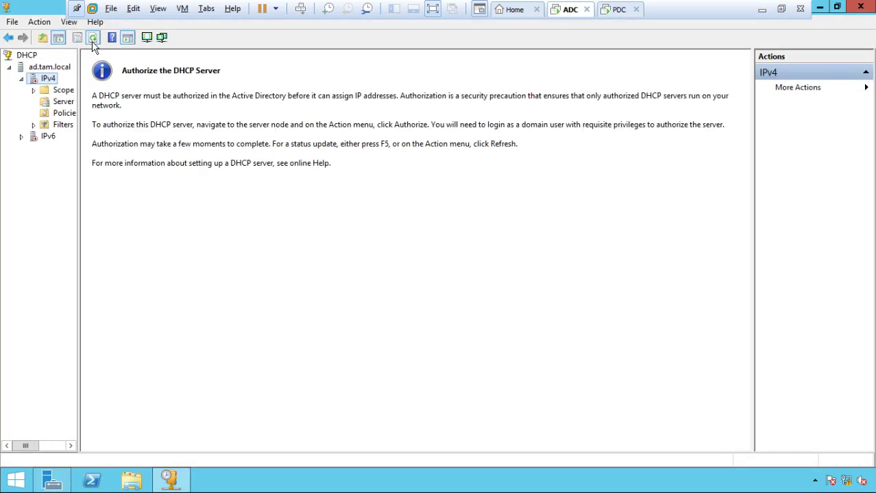
pyautogui.click(93, 40)
pyautogui.click(94, 40)
pyautogui.click(94, 40)
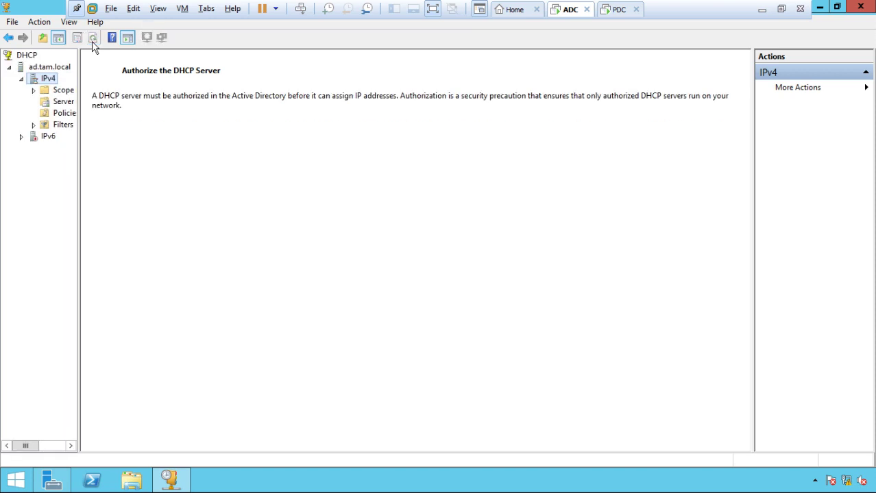
# Expand the replicated 192.168.1.0 scope on ADC and examine its address pool, reservations and scope options.
pyautogui.doubleClick(60, 90)
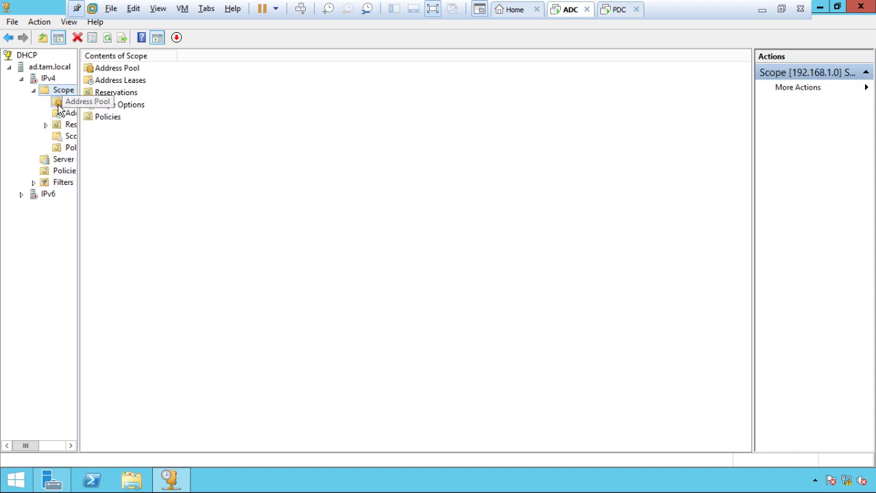
pyautogui.click(59, 101)
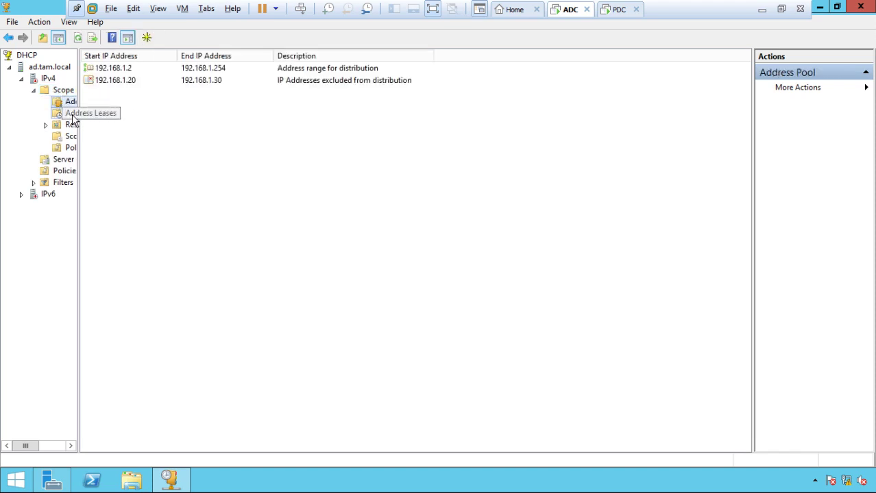
pyautogui.click(71, 115)
pyautogui.click(69, 126)
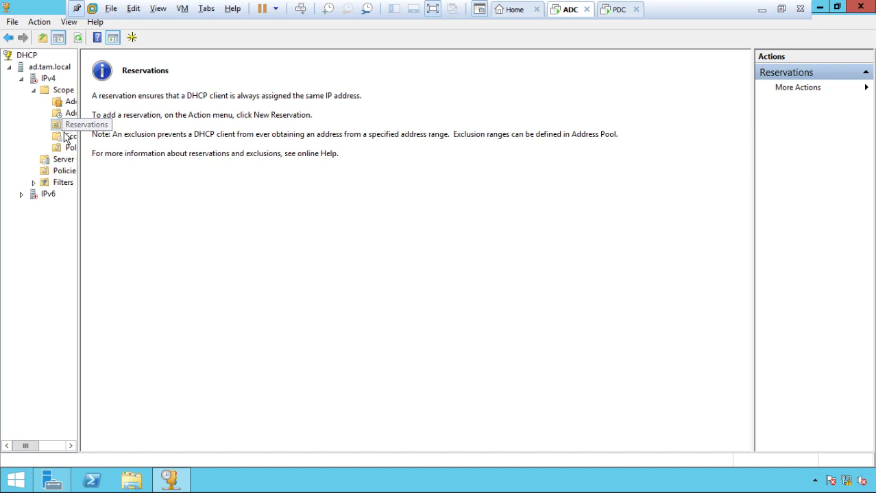
pyautogui.click(68, 137)
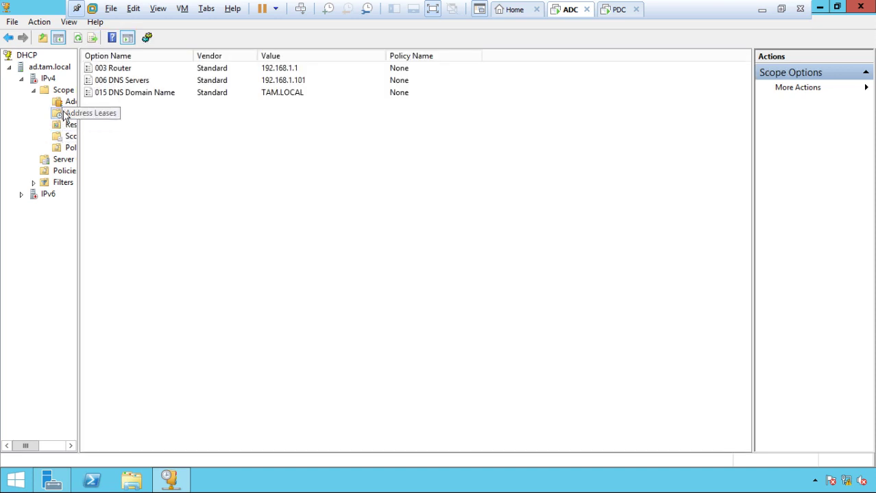
pyautogui.click(64, 116)
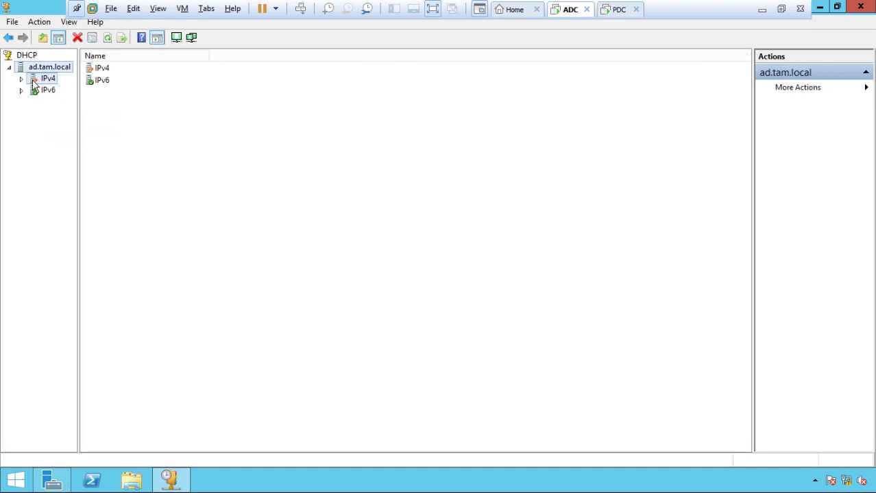
# Reopen the IPv4 node of ad.tam.local and check the scope's failover relationship, address leases and reservations.
pyautogui.doubleClick(32, 84)
pyautogui.click(33, 90)
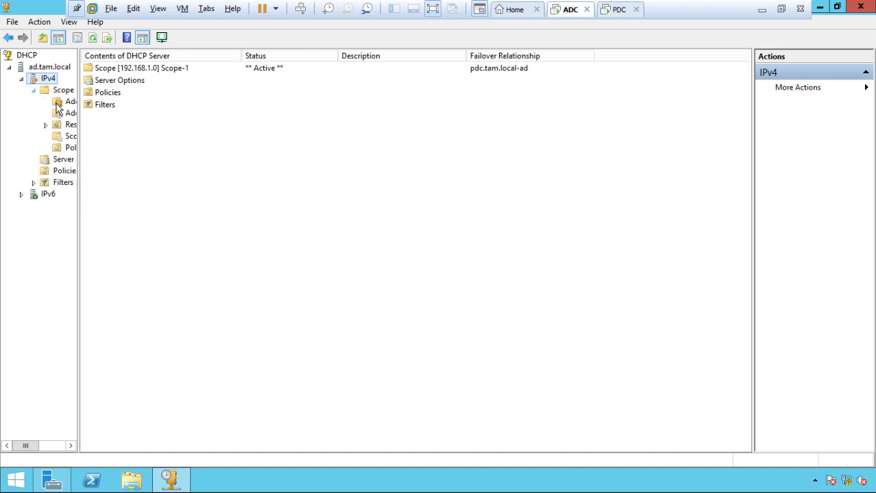
pyautogui.click(57, 102)
pyautogui.click(59, 114)
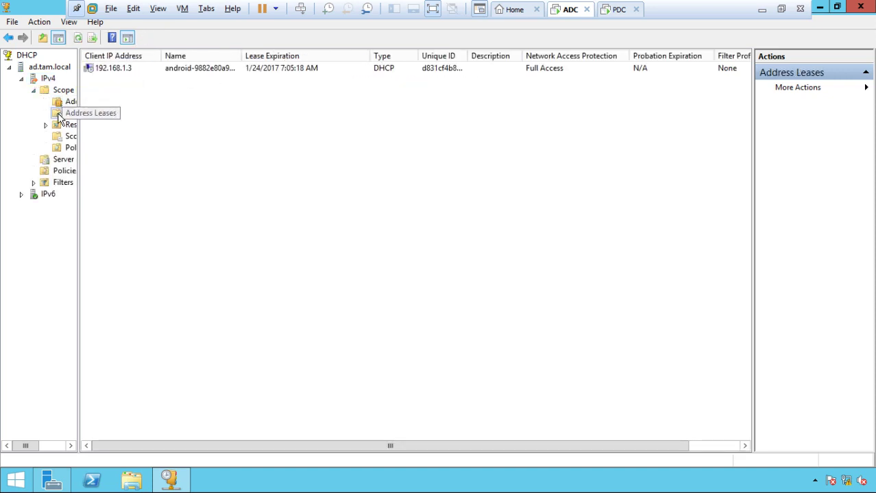
pyautogui.click(59, 124)
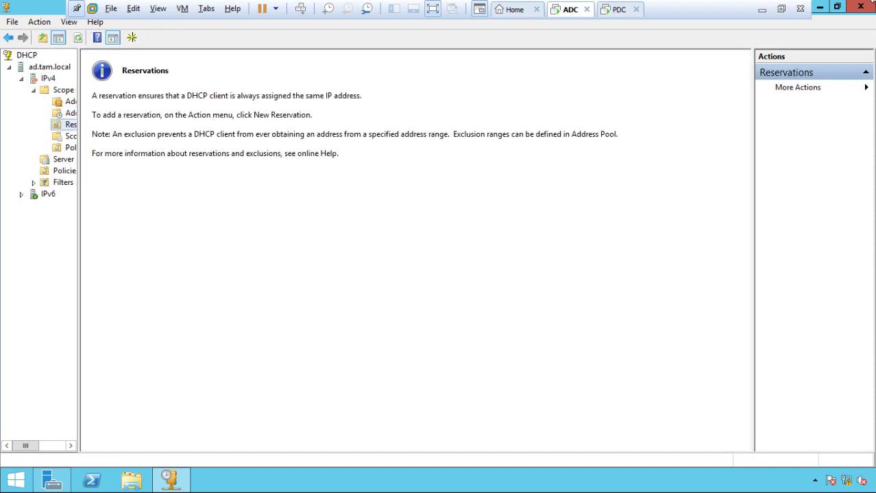
# Switch back to the PDC machine, reopen the DHCP console and expand the IPv4 node of pdc.tam.local.
pyautogui.moveTo(873, 2)
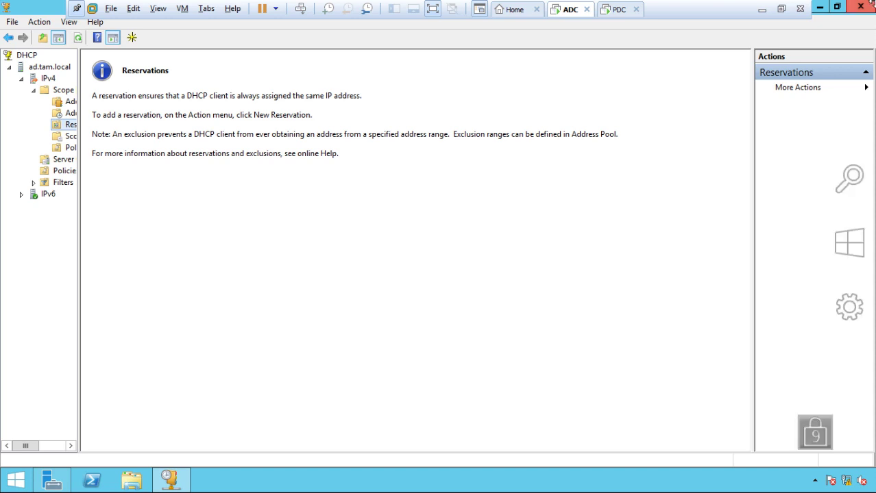
pyautogui.click(617, 10)
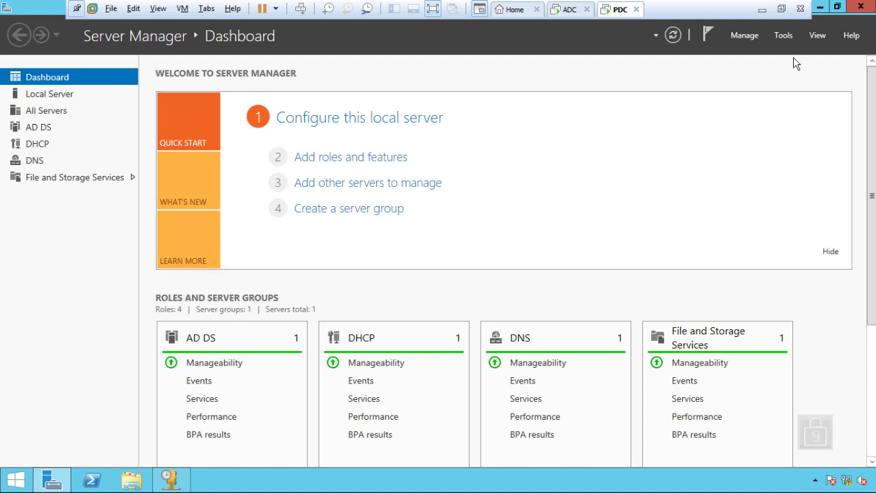
pyautogui.click(788, 35)
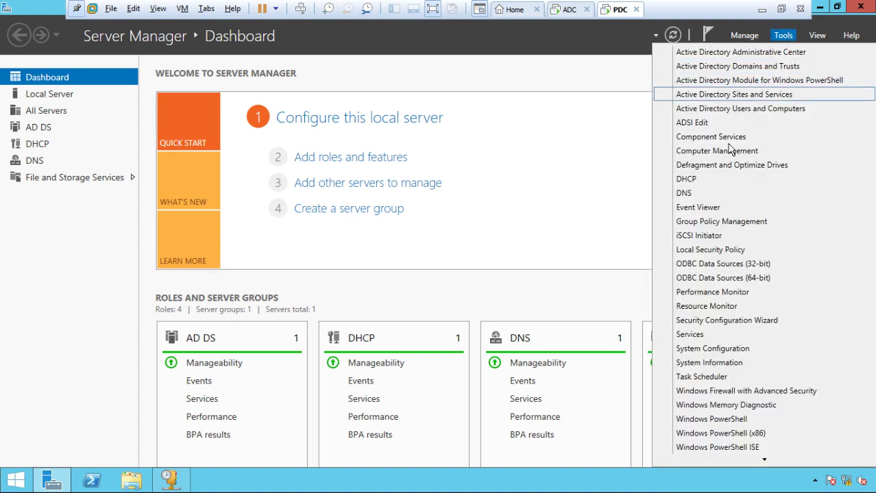
pyautogui.click(713, 183)
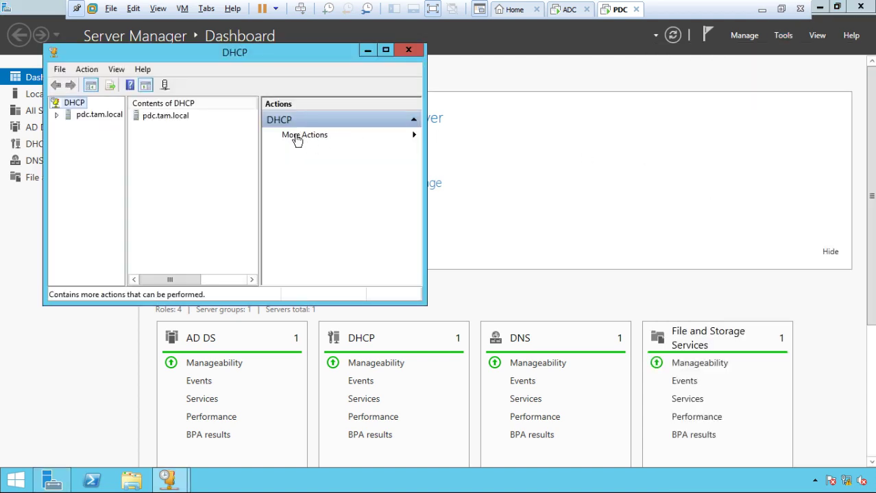
pyautogui.doubleClick(100, 117)
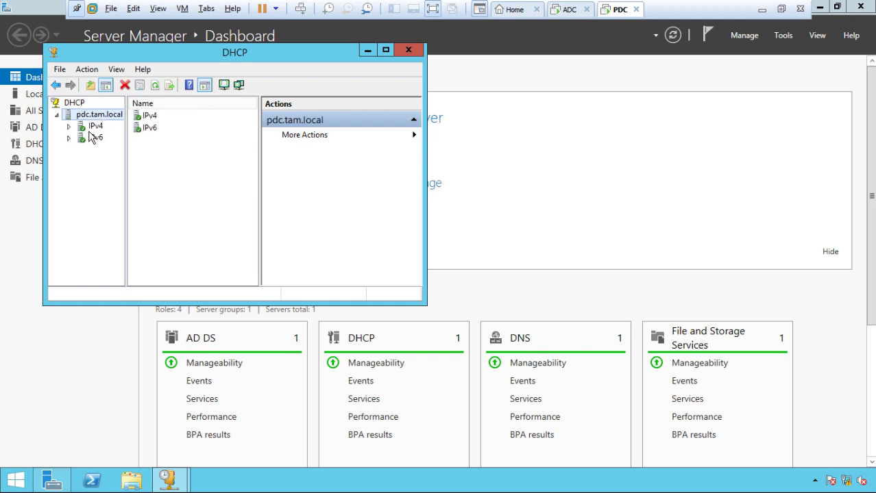
pyautogui.doubleClick(90, 128)
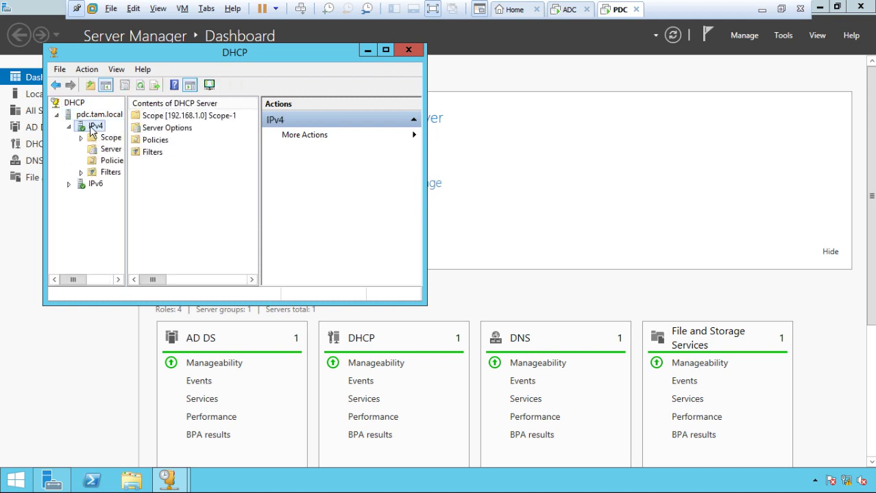
# Open the pdc.tam.local-ad failover relationship from the IPv4 properties and examine its switchover and hot standby settings.
pyautogui.rightClick(91, 127)
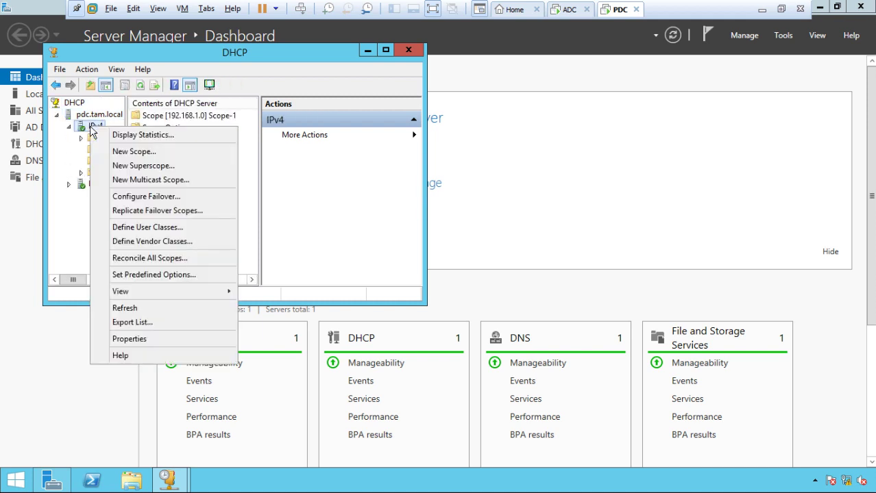
pyautogui.click(137, 339)
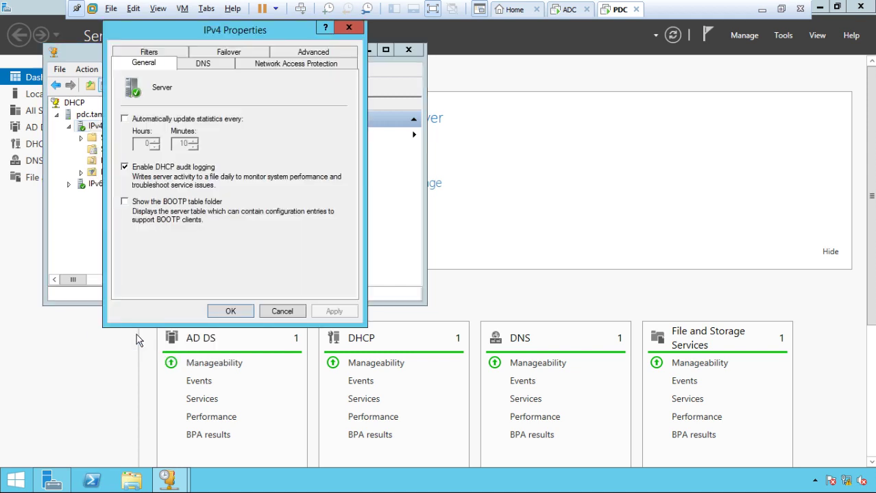
pyautogui.click(217, 56)
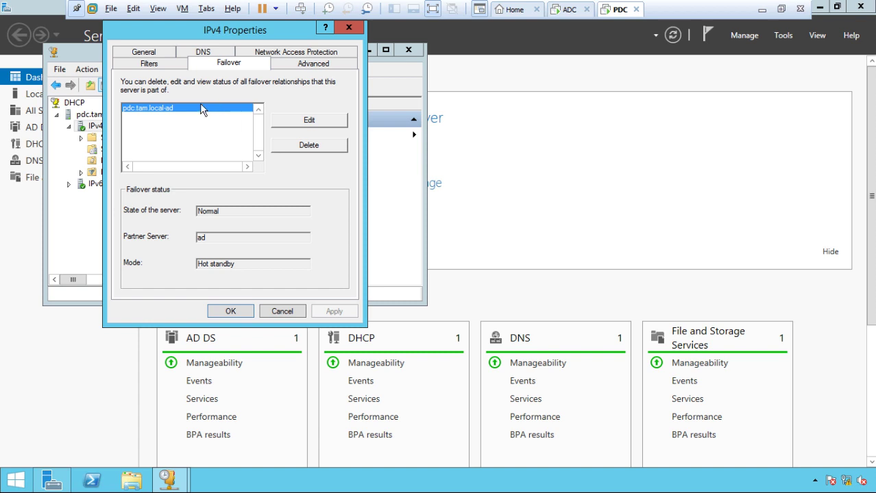
pyautogui.click(295, 120)
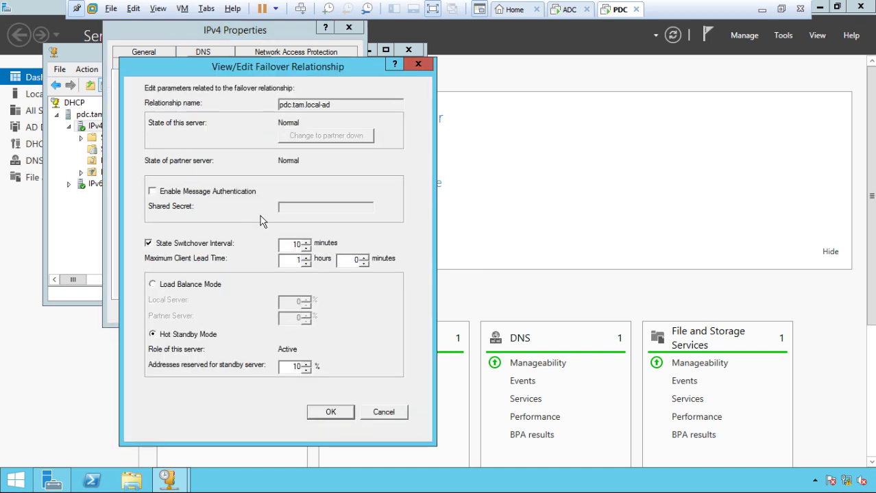
pyautogui.click(281, 206)
pyautogui.click(297, 245)
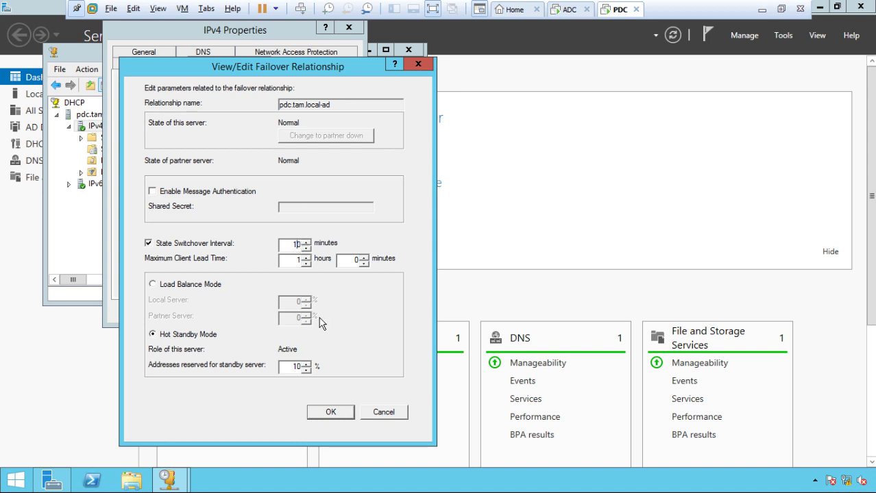